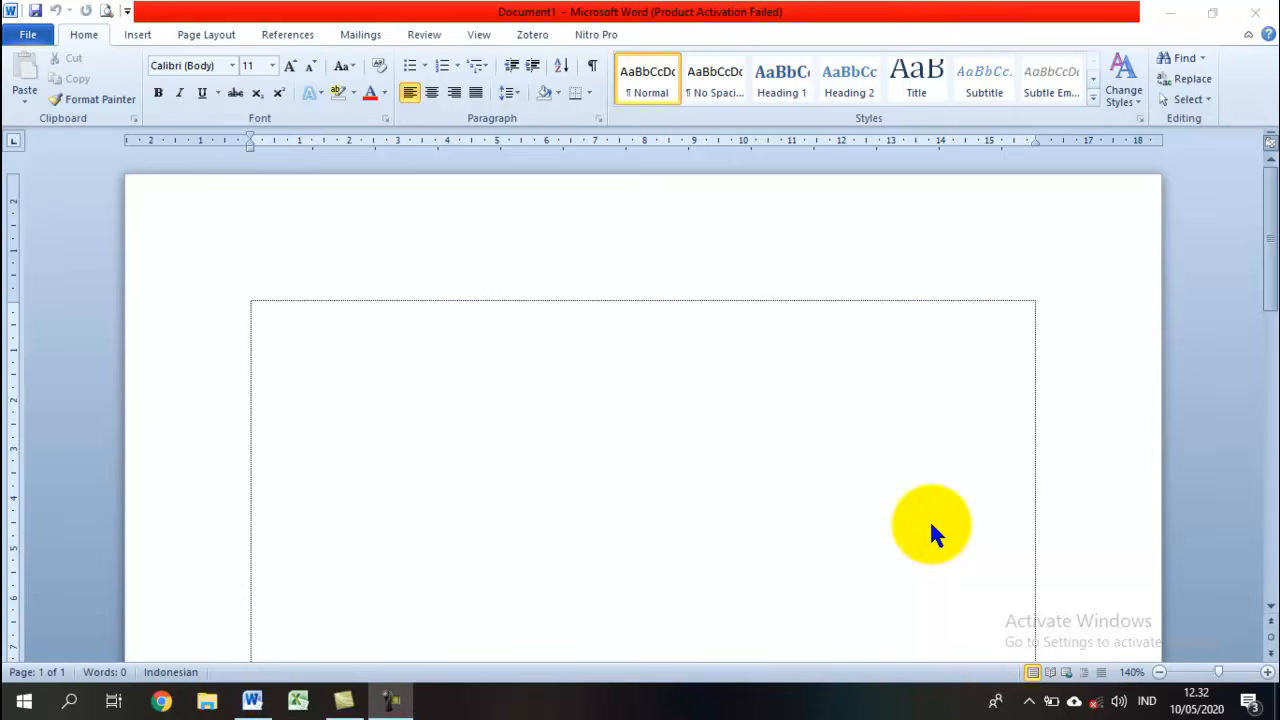
Step: Enter the centered title COVER at font size 48 on the first page of the blank document
left_click(665, 438)
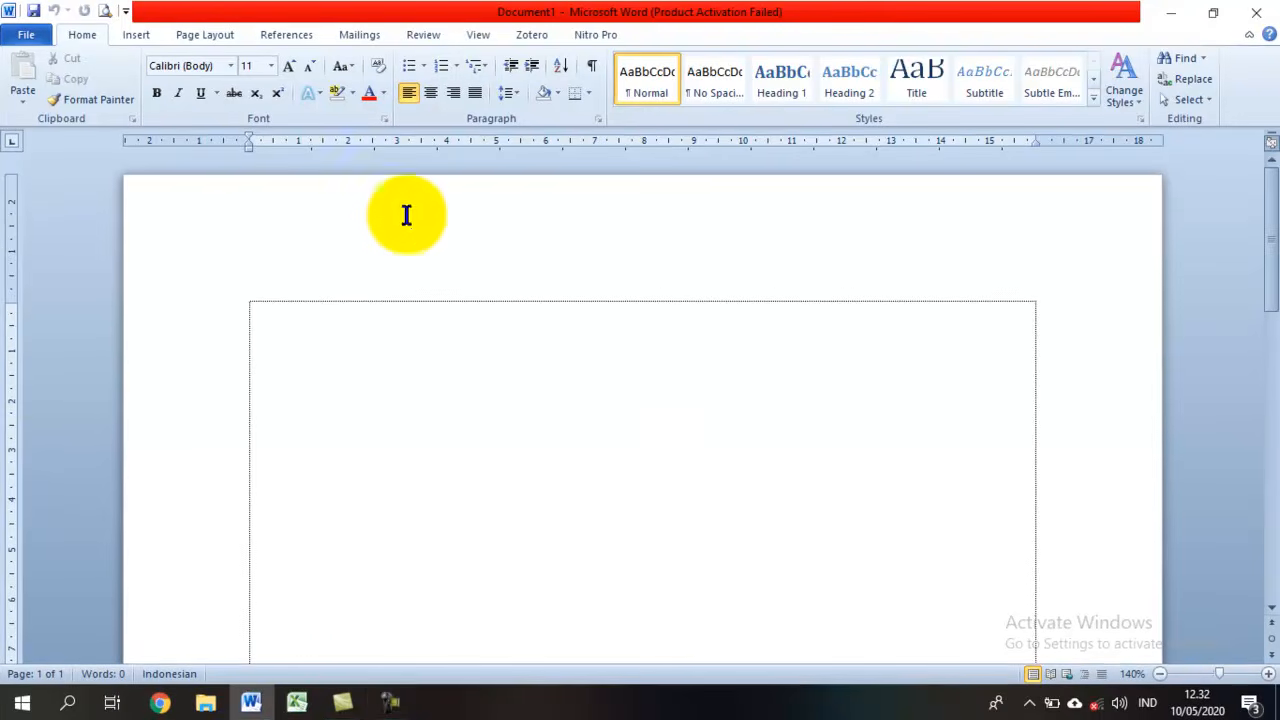
left_click(270, 66)
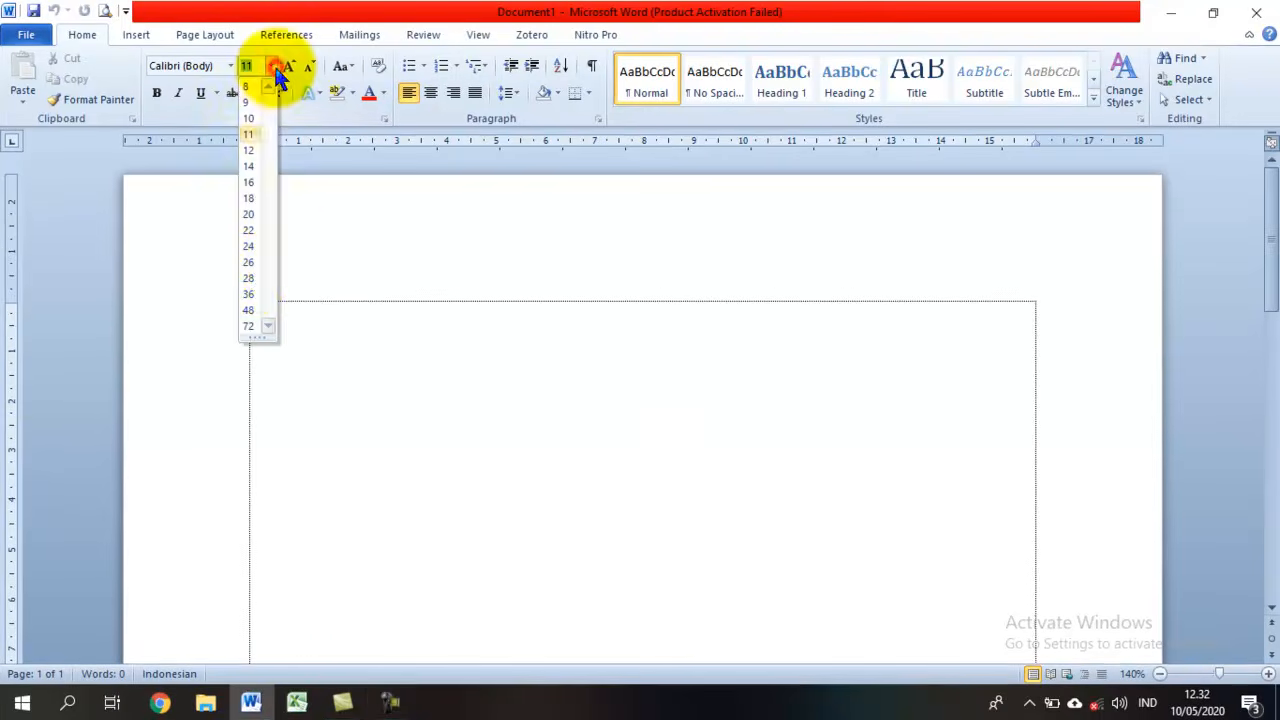
left_click(249, 311)
left_click(431, 95)
type("COVER")
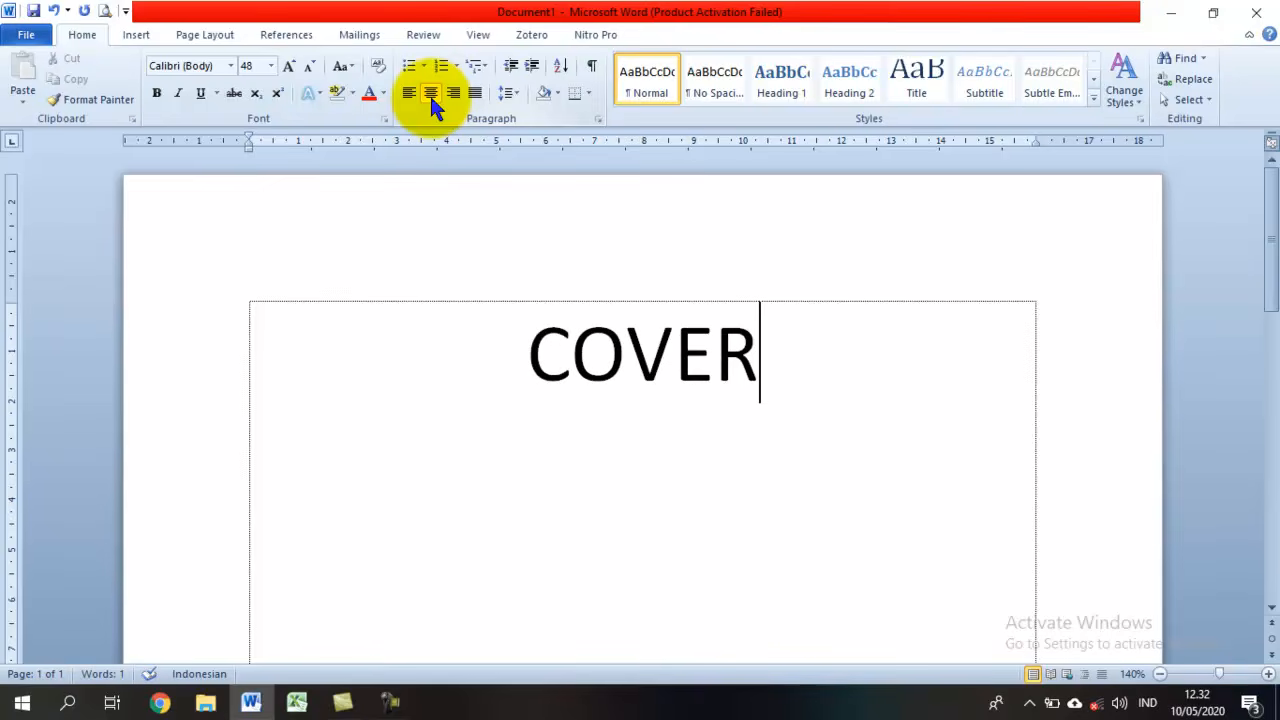
Step: Add a new page headed KATA PENGANTAR and another new page headed DAFTAR ISI
key("ctrl+Return")
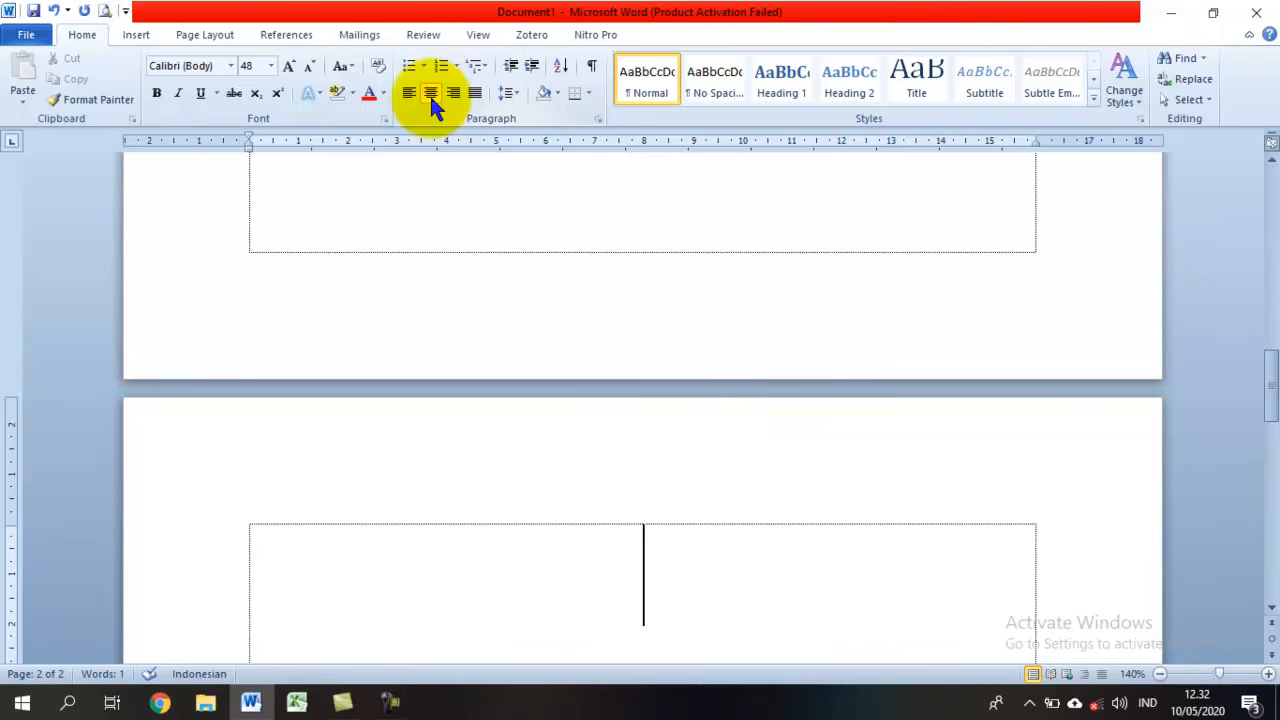
type("KATA PENGANTAR")
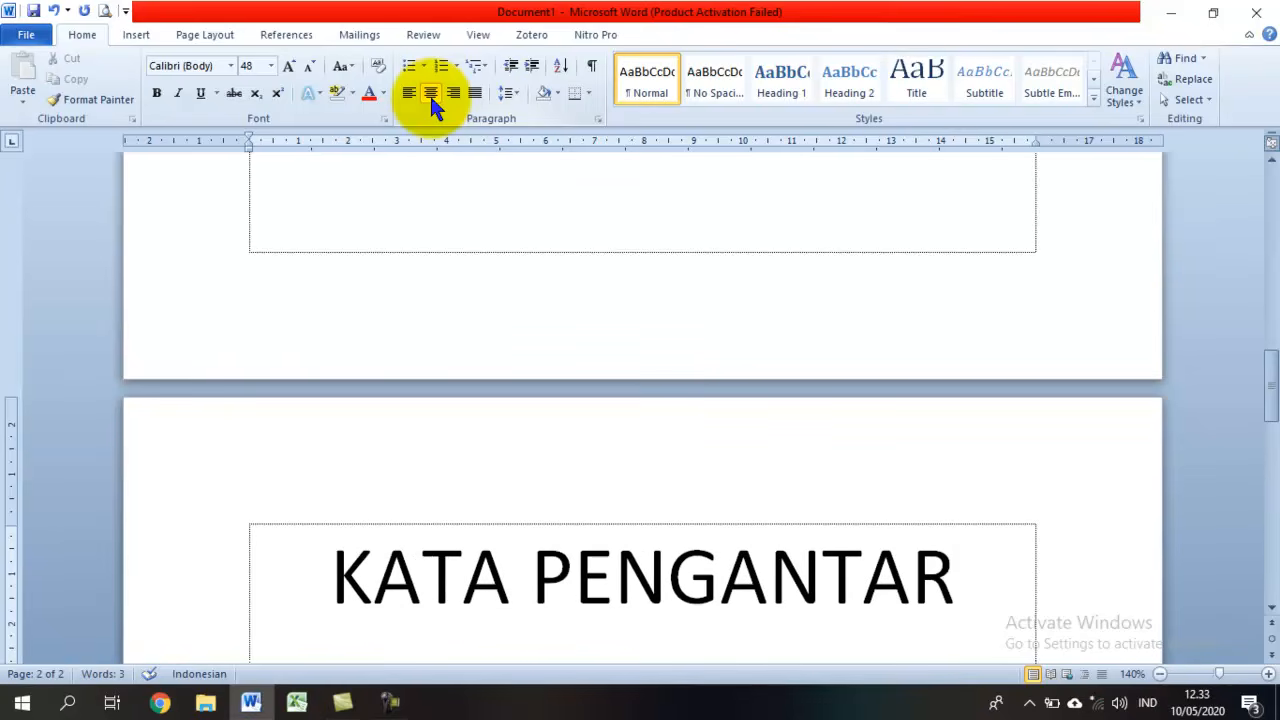
key("ctrl+z")
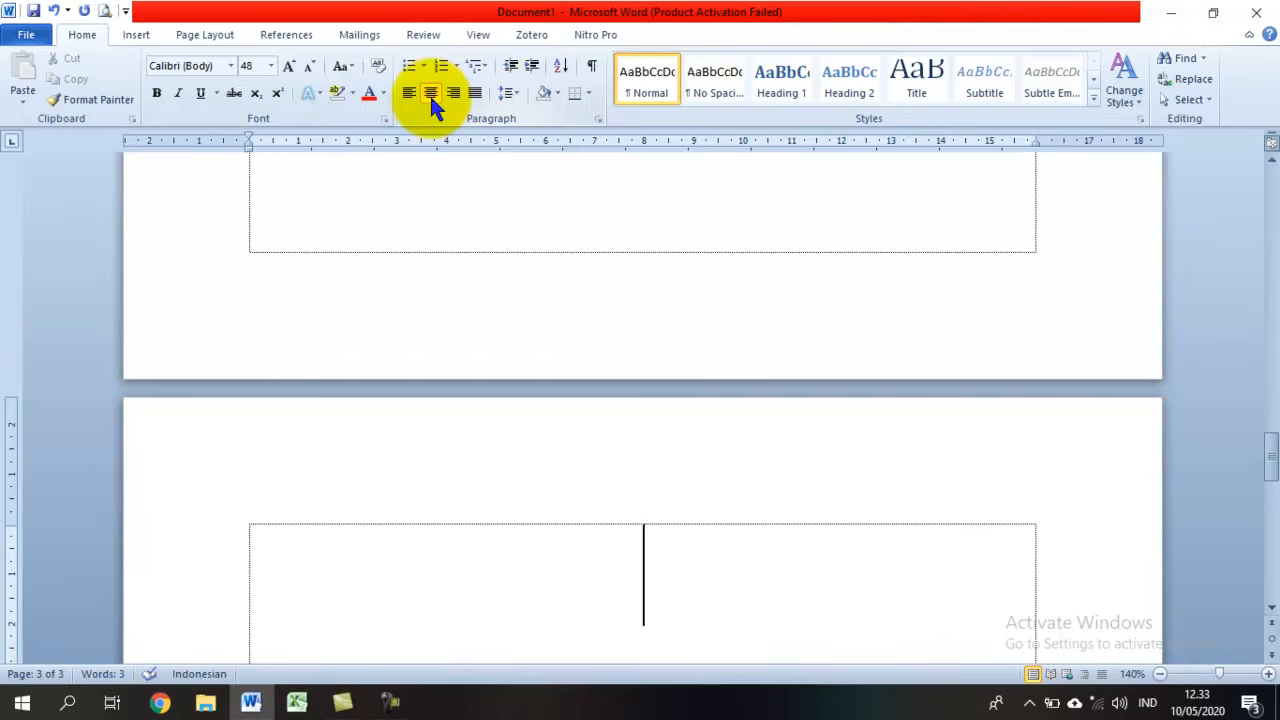
type("DAFTAR ISI")
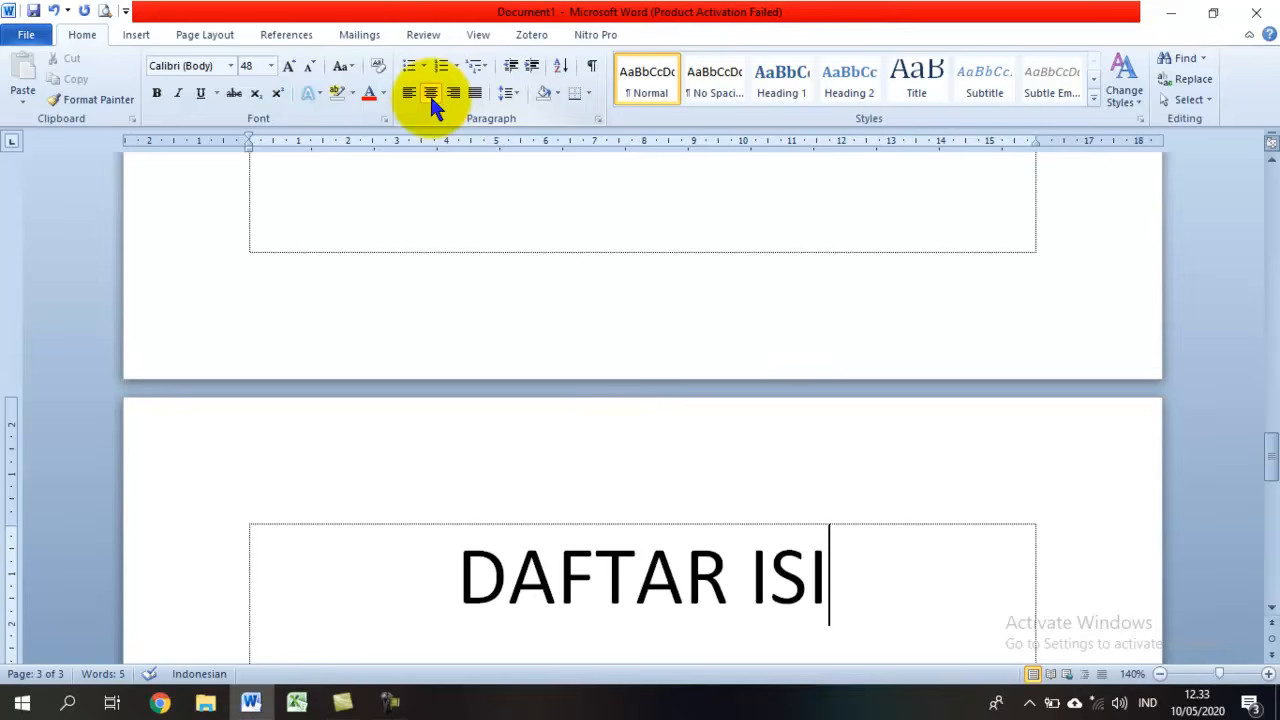
key("Return")
key("Return")
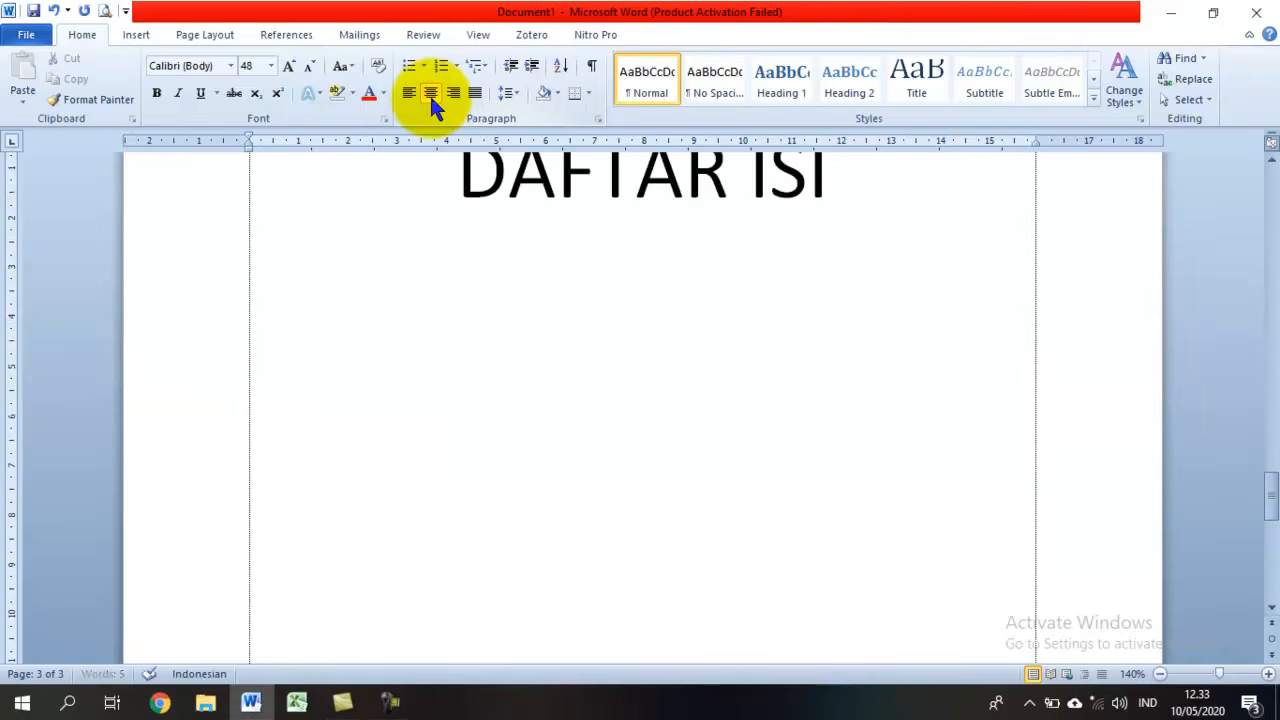
left_click(432, 96)
key("BackSpace")
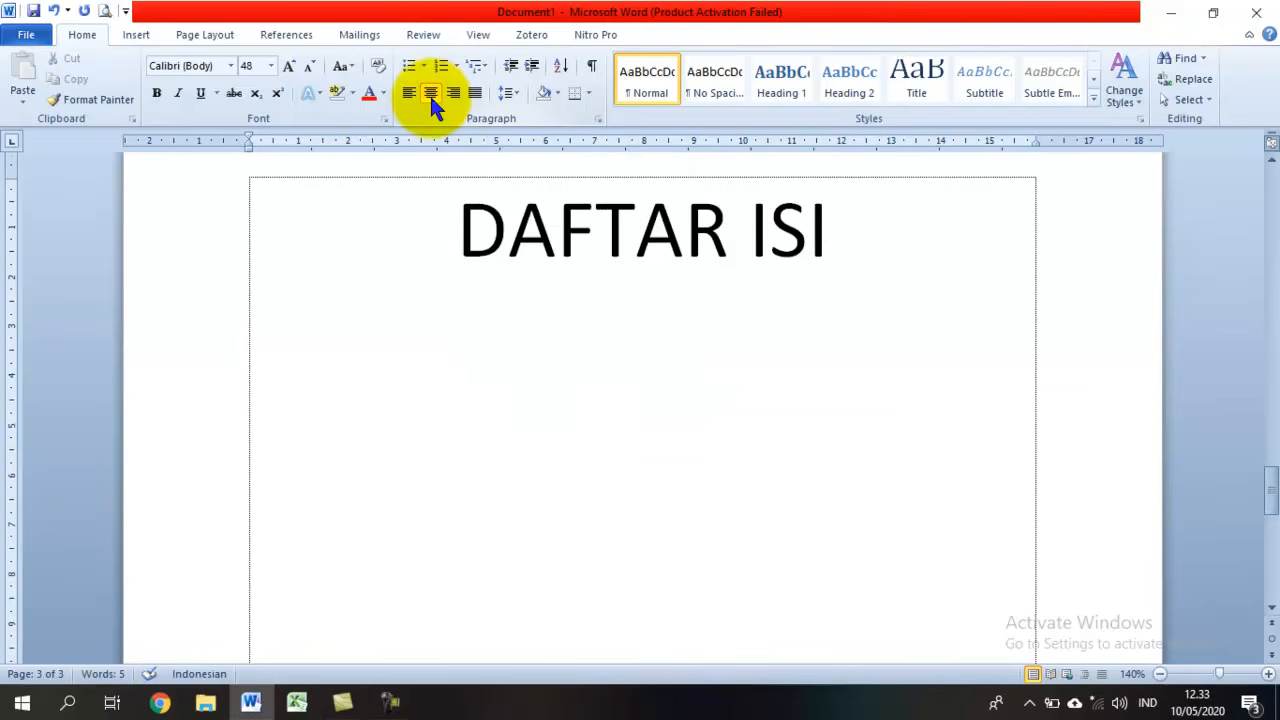
Step: Add a new page after DAFTAR ISI with the two-line heading BAB I and PENDAHULUAN
key("ctrl+Return")
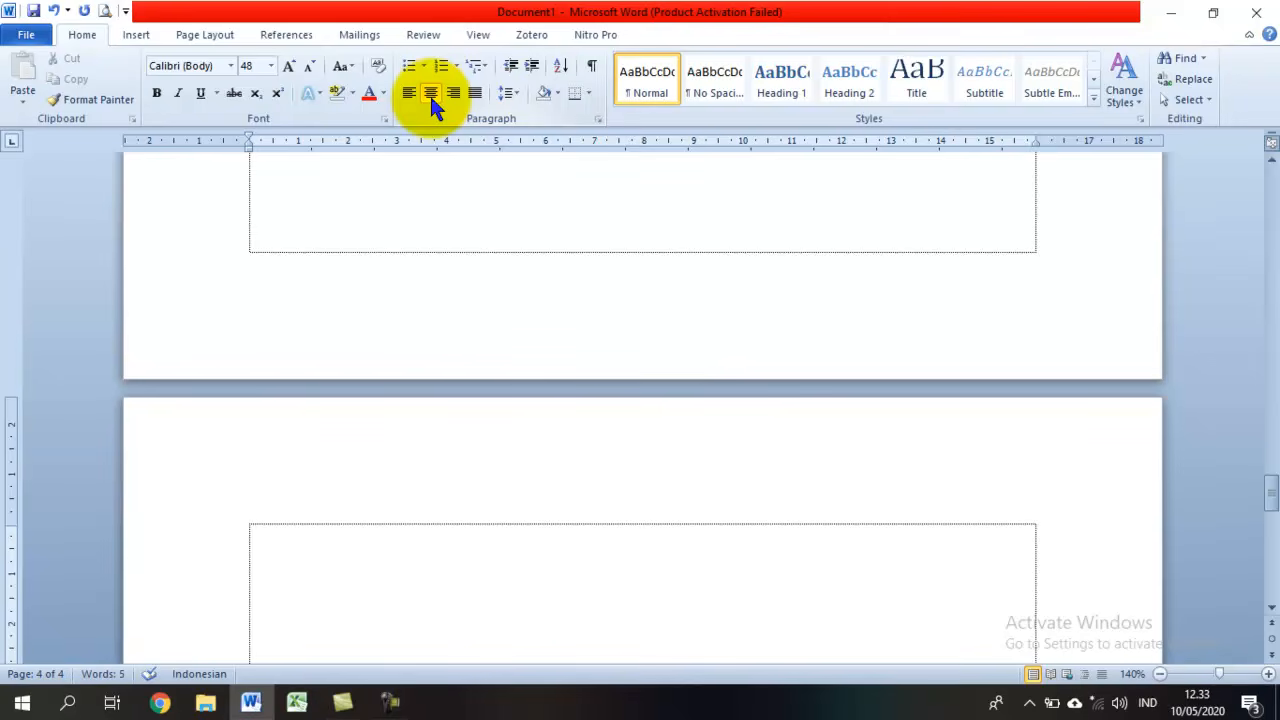
type("BAB")
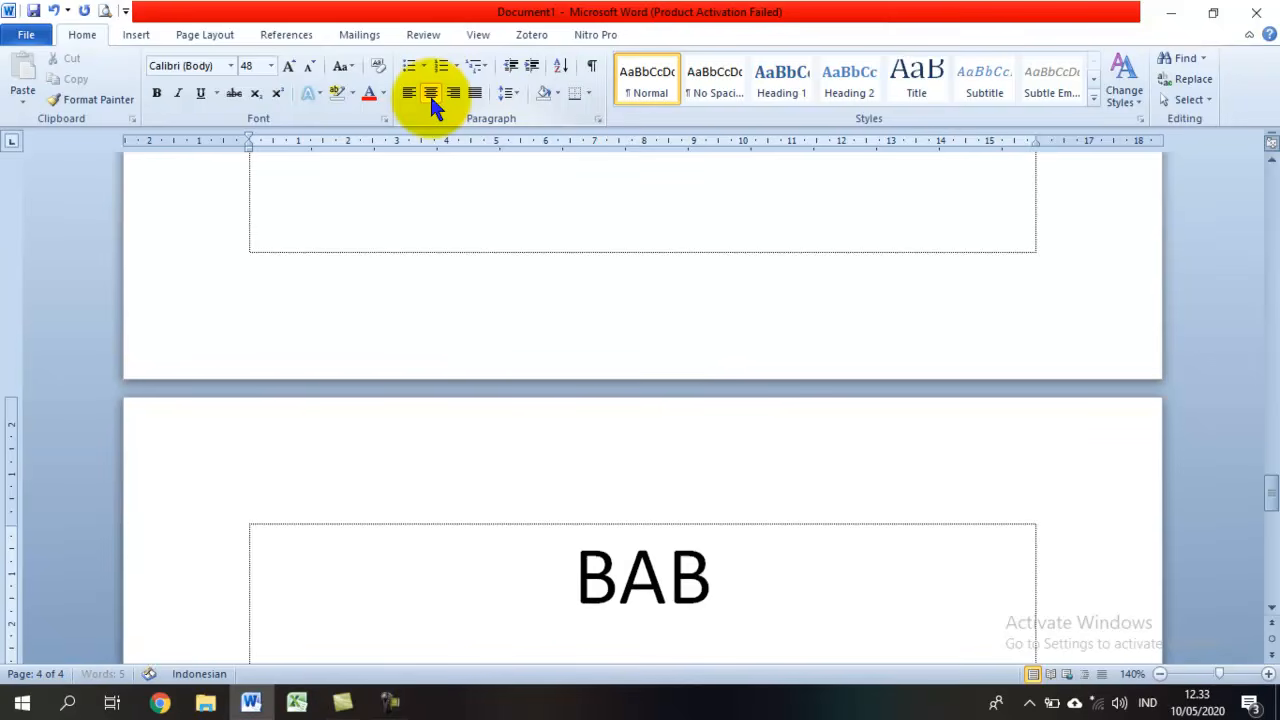
type(" I")
key("Return")
type("PENDAHULUAN")
Step: Add two new pages after the BAB I page, each headed ISI PENDAHULUAN
key("ctrl+Return")
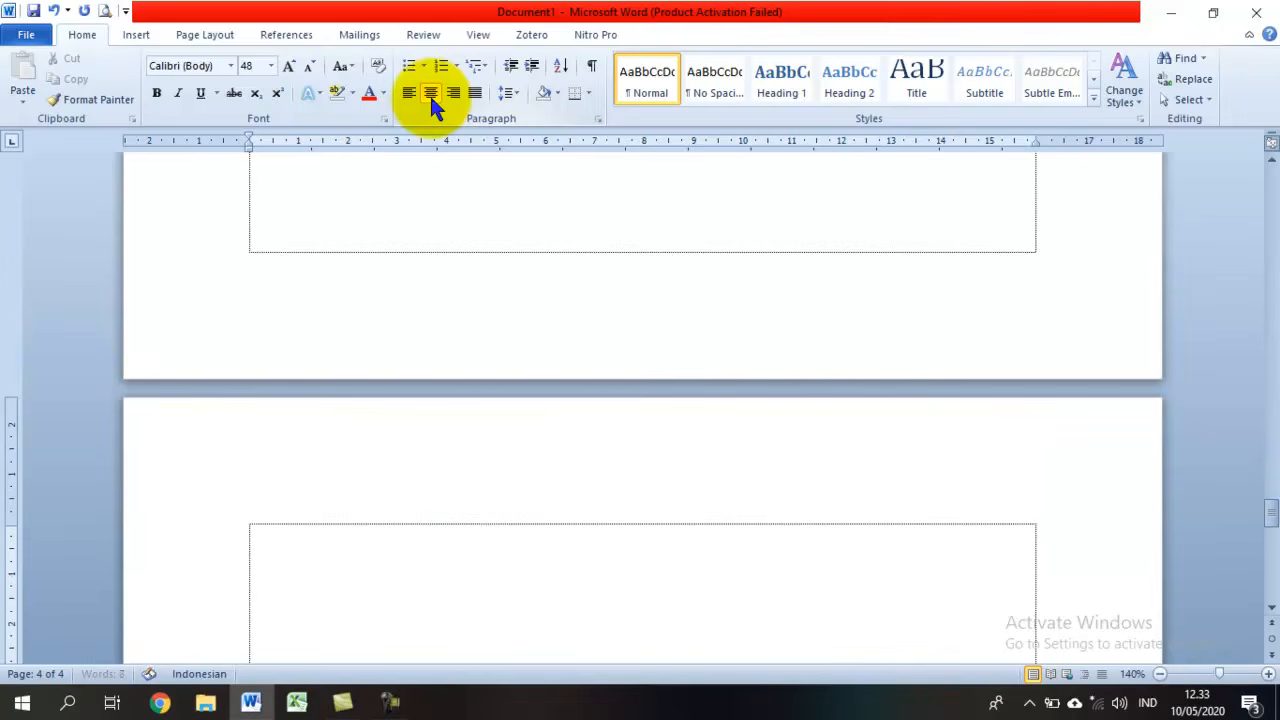
type("ISI P")
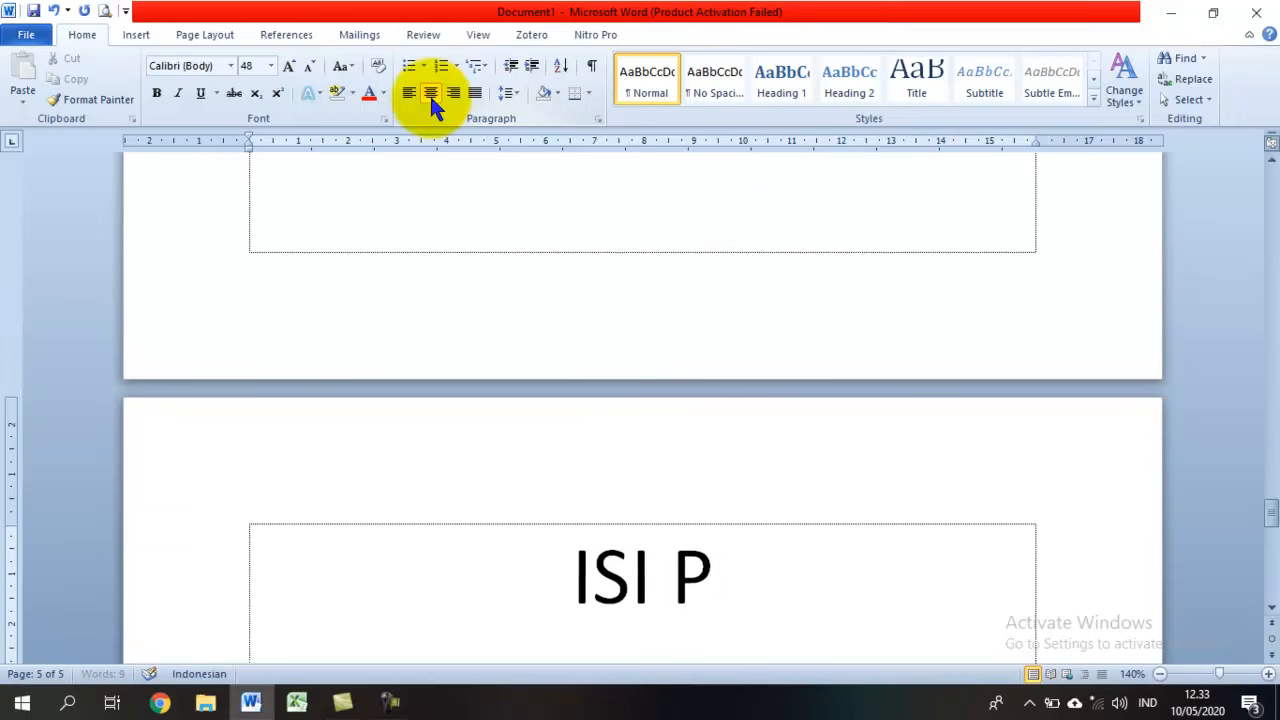
type("ENDAHULUAN")
key("ctrl+Return")
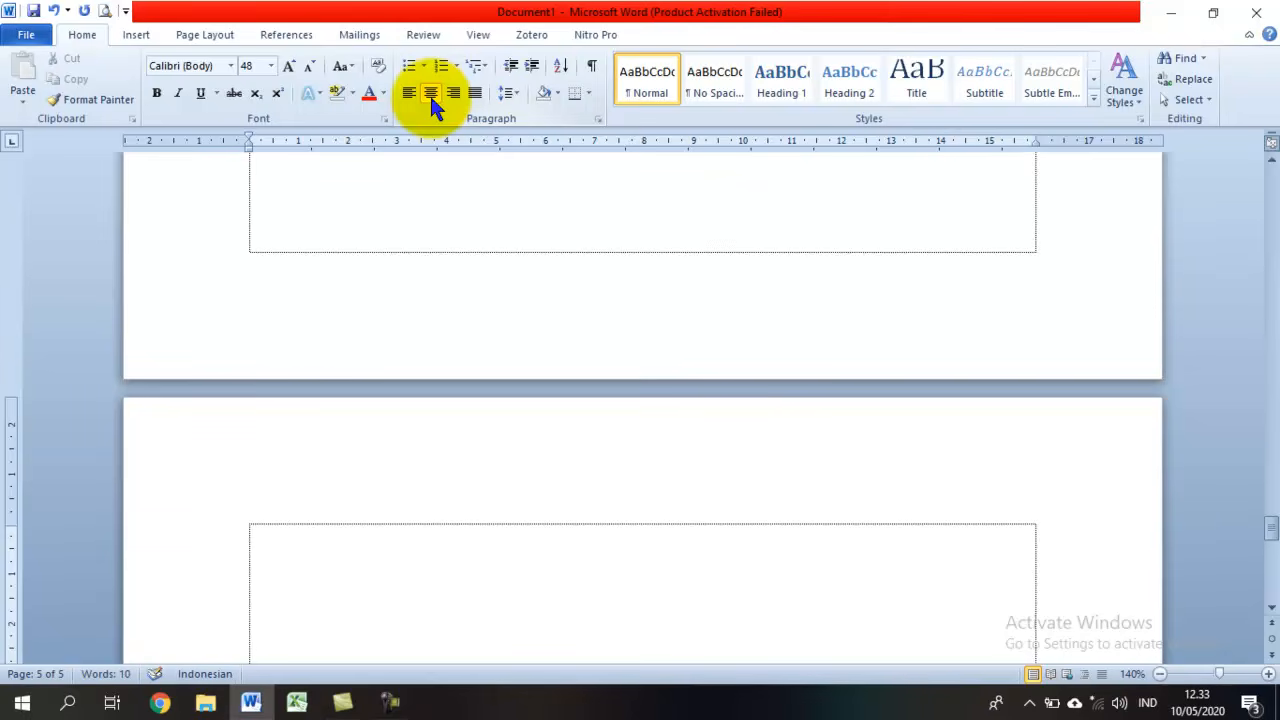
type("ISI PEN")
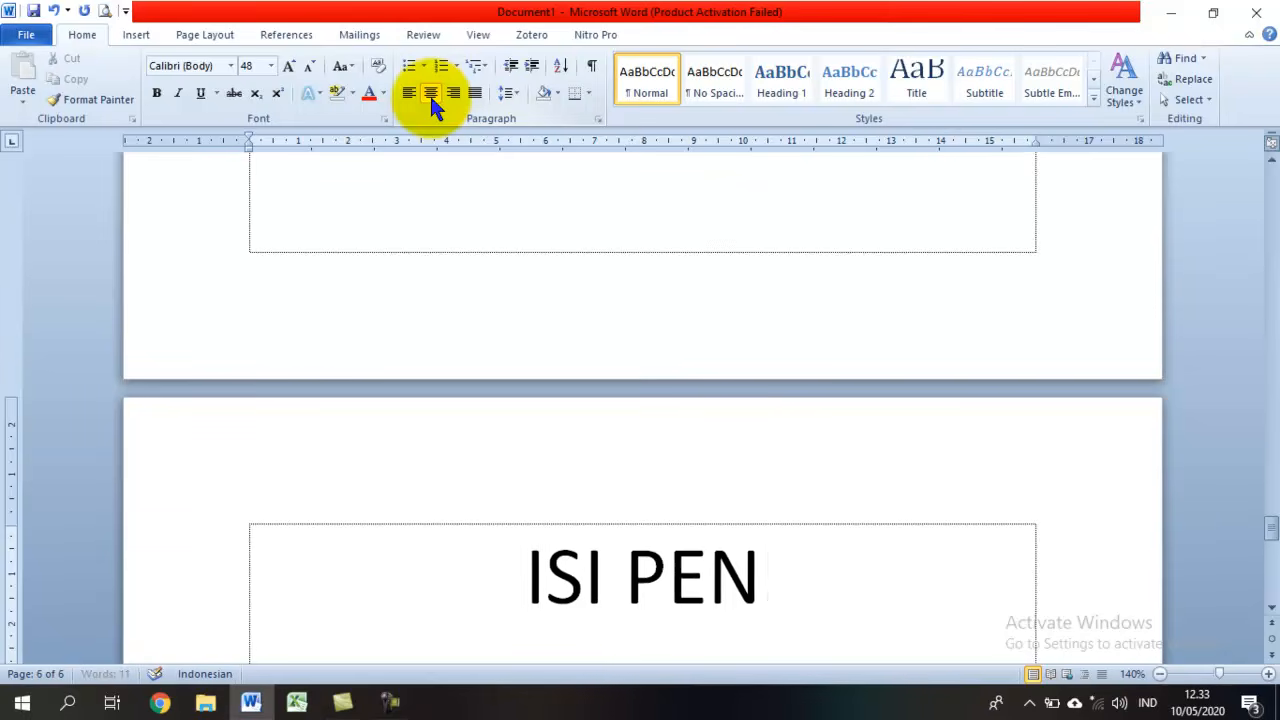
type("DAHULUAN")
Step: Add a new page with the two-line heading BAB II and PEMBAHASAN
key("ctrl+Return")
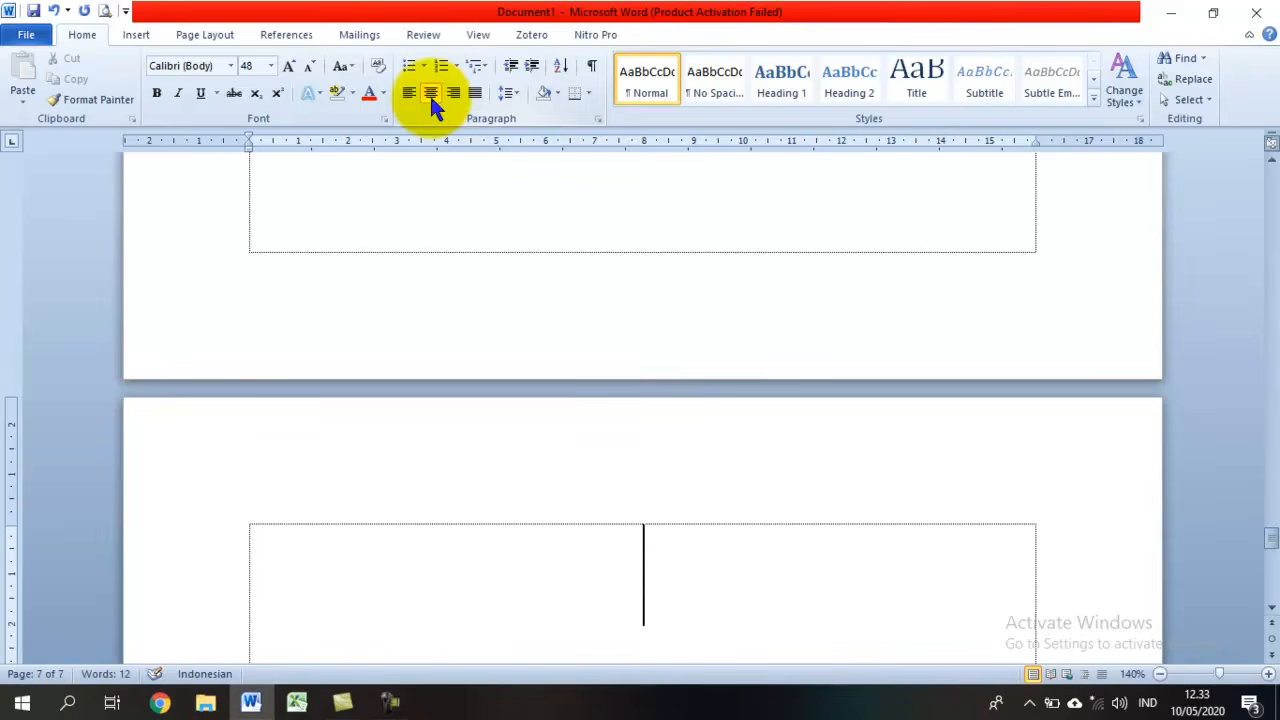
type("BAB II")
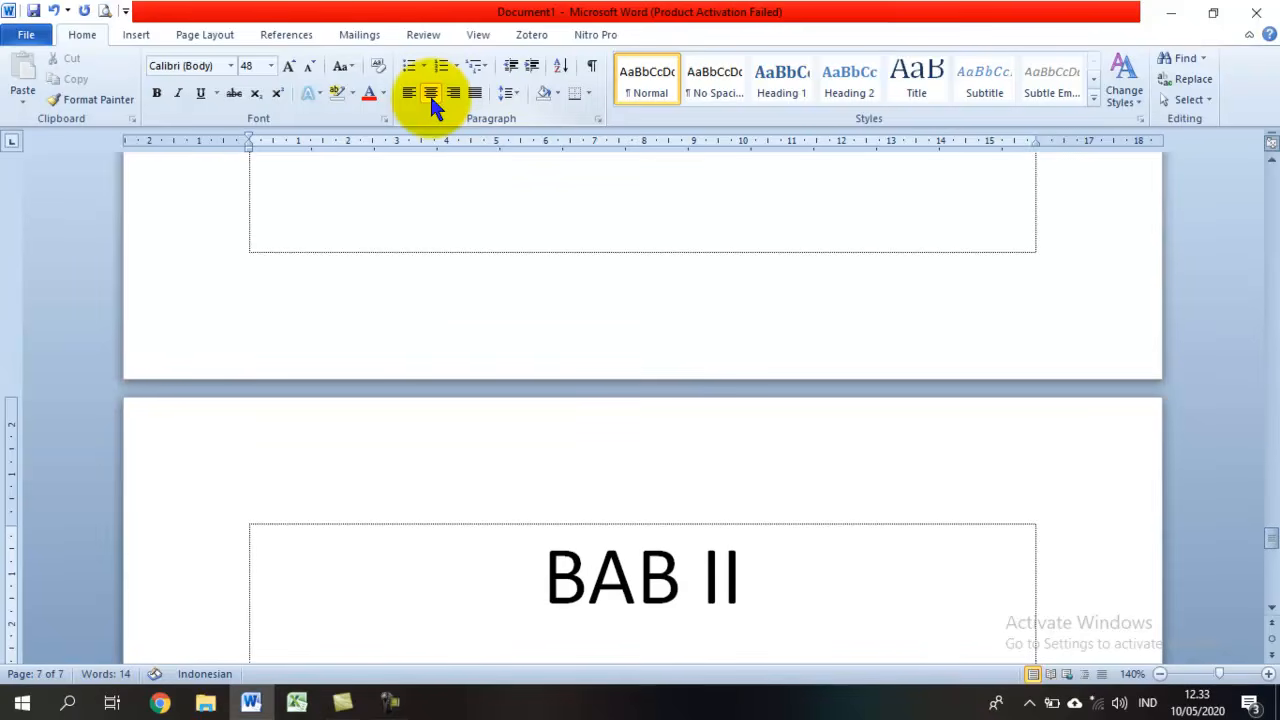
key("Return")
type("PEMBAHASAN")
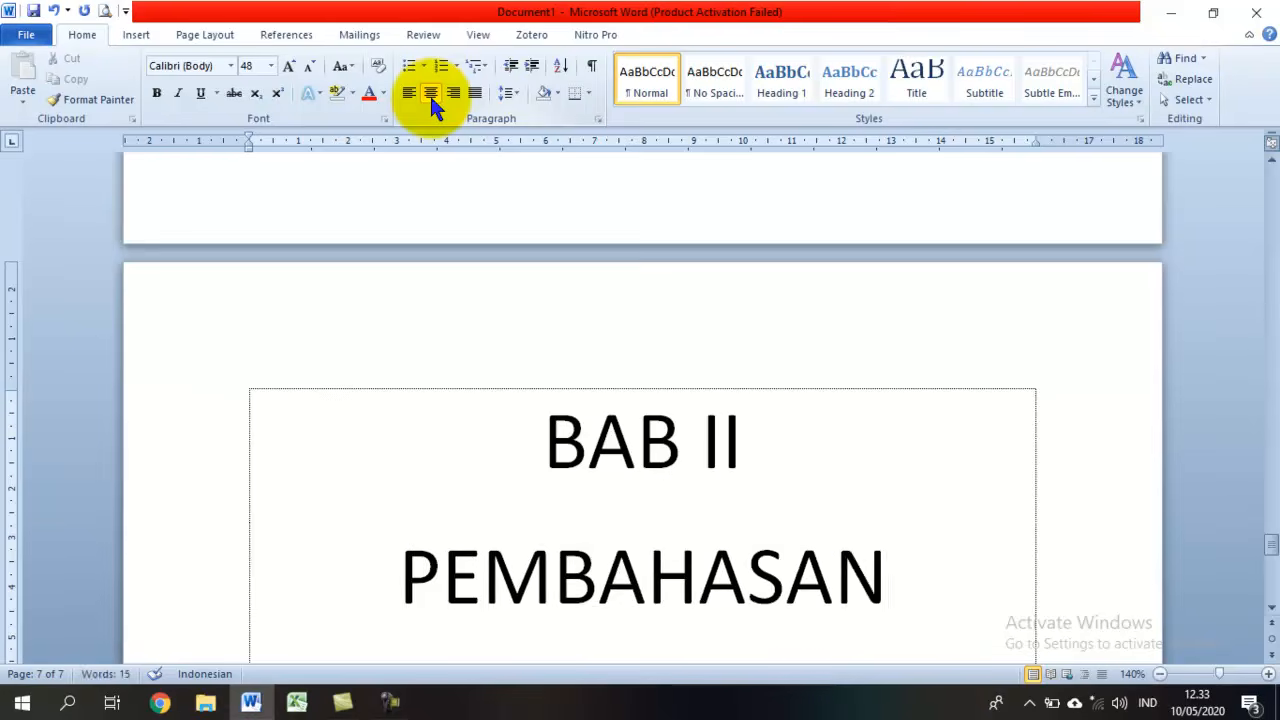
Step: Add two new pages after the BAB II page, each headed ISI PEMBAHAN
key("ctrl+Return")
type("I")
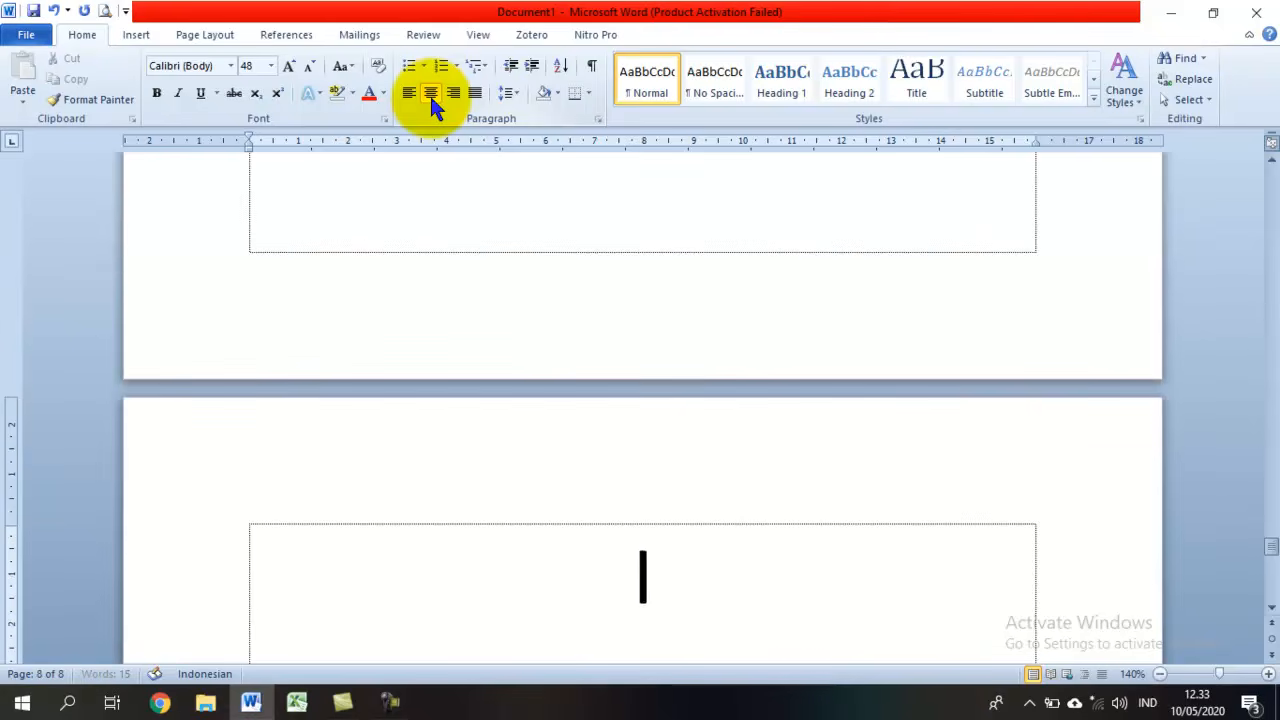
type("SI PEMBAHAN")
key("ctrl+Return")
type("ISI PEMBAHAN")
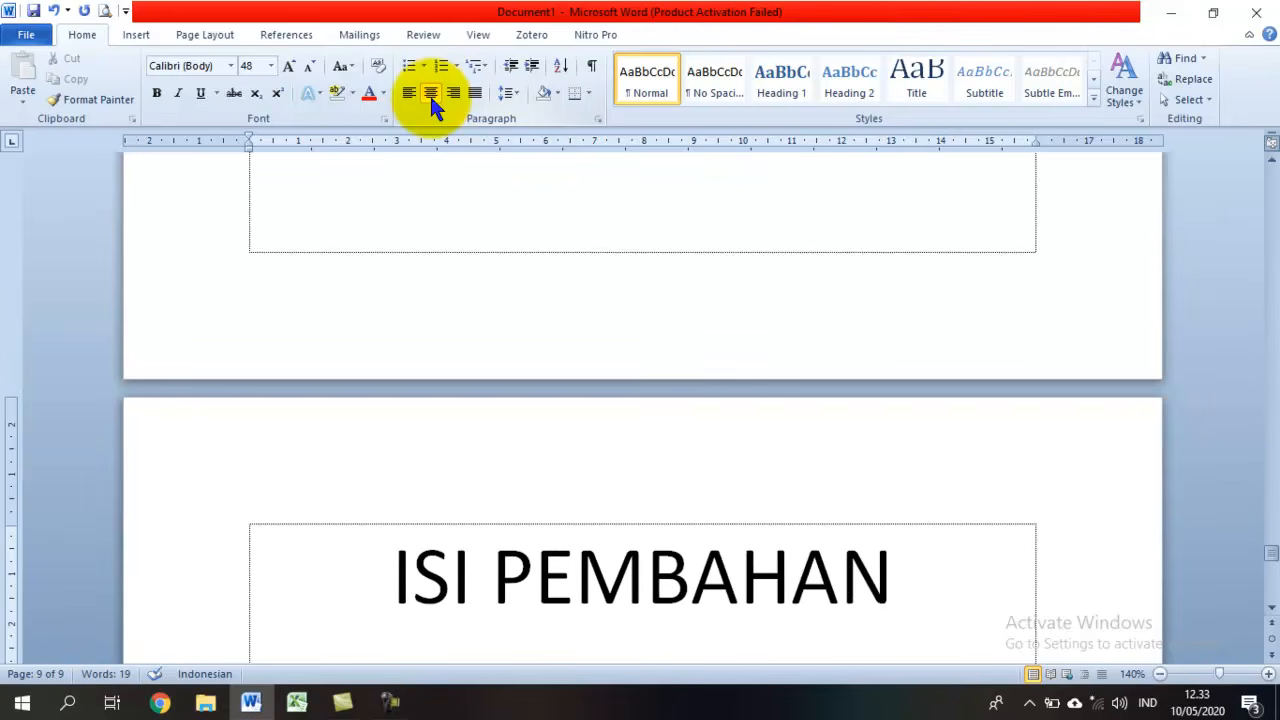
Step: Zoom out to an overview of all pages and examine where the COVER, BAB I and BAB II pages begin
left_click(1188, 675)
left_click(1160, 674)
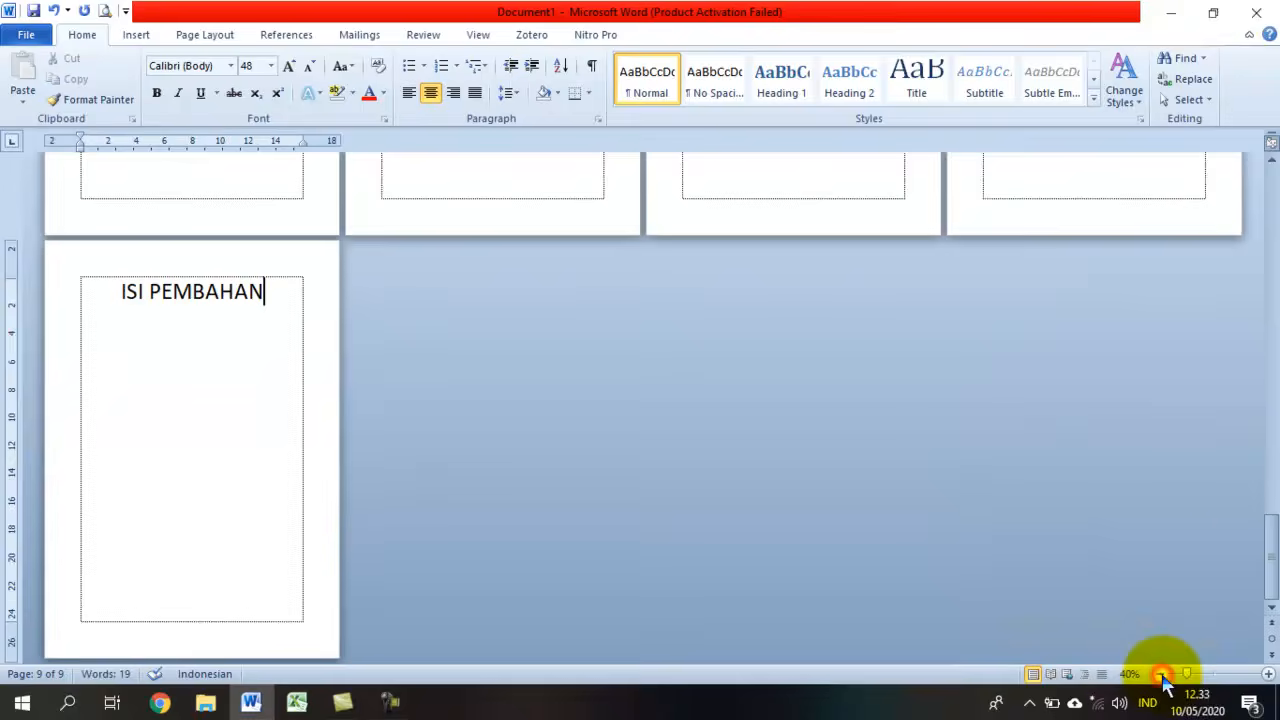
left_click_drag(1273, 545, 1260, 434)
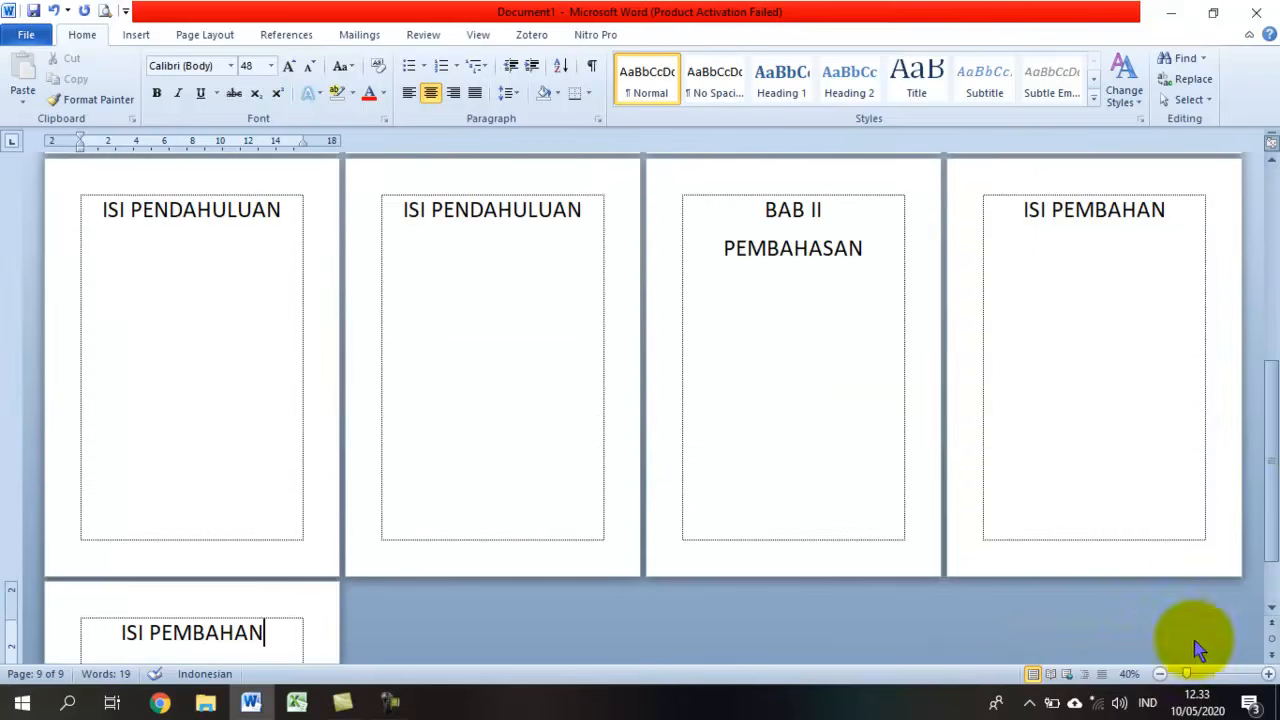
left_click(1160, 674)
left_click_drag(1268, 527, 1257, 380)
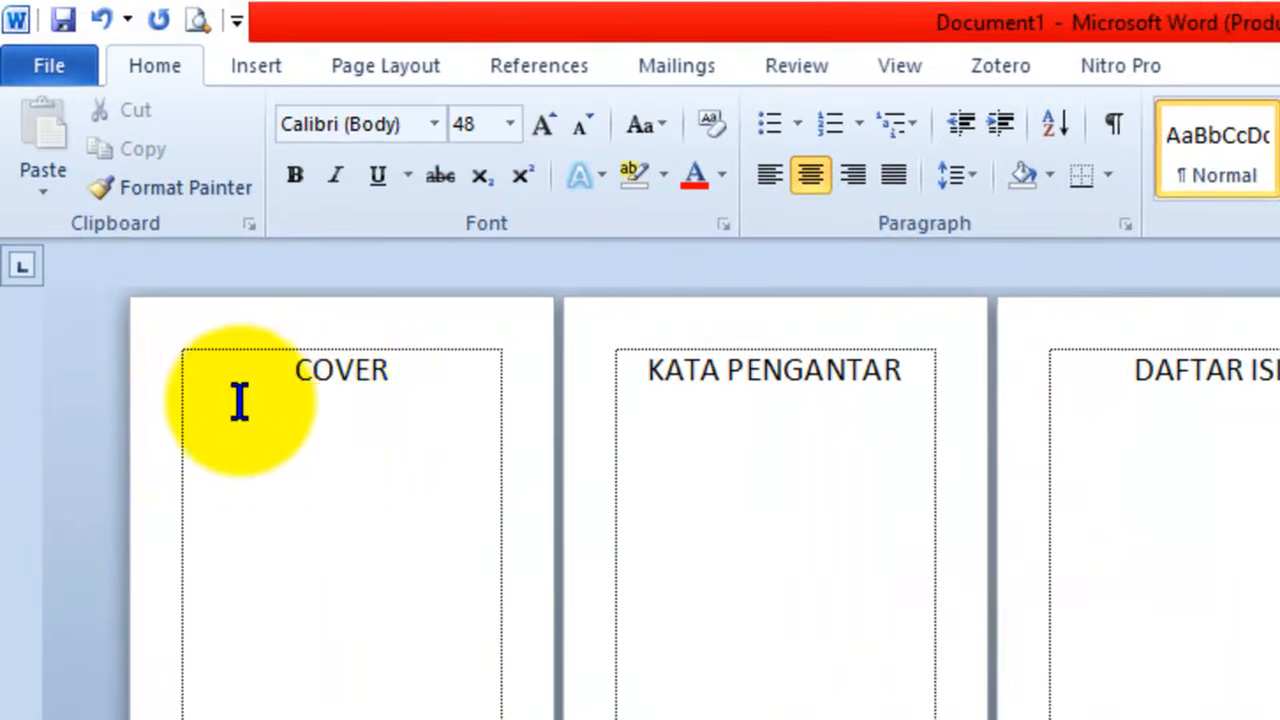
left_click(268, 369)
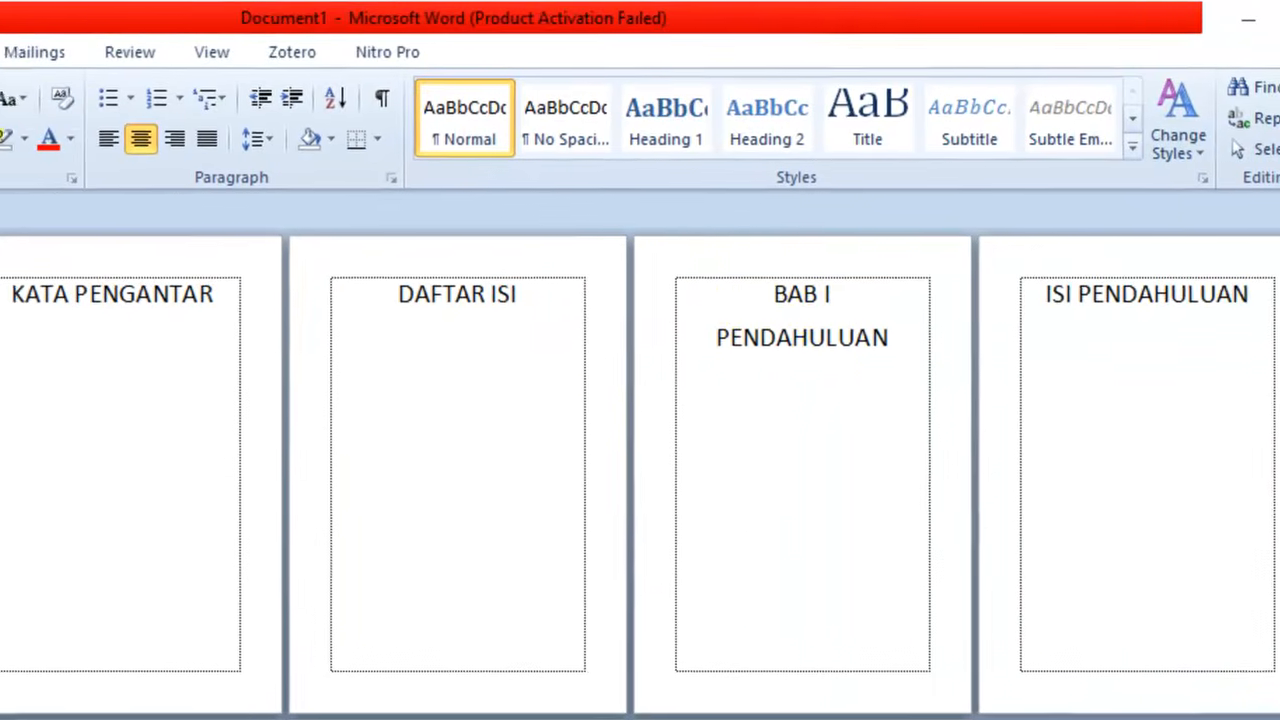
left_click(771, 294)
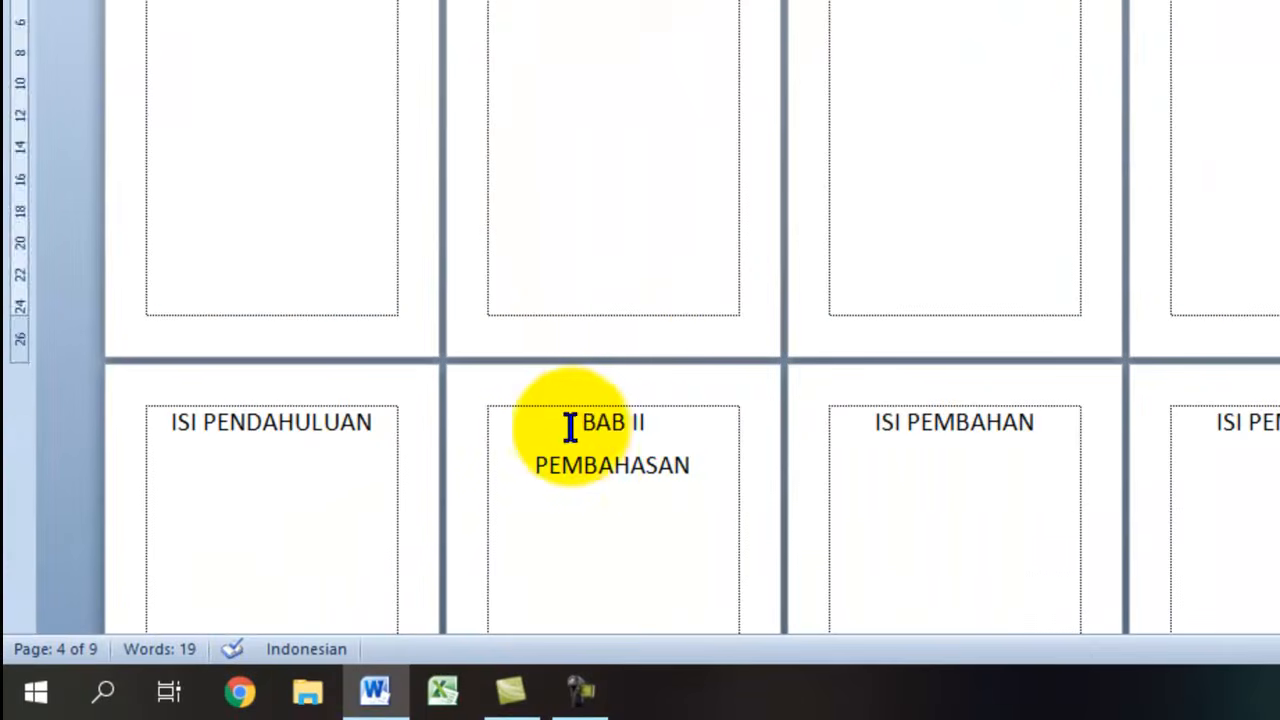
left_click(566, 424)
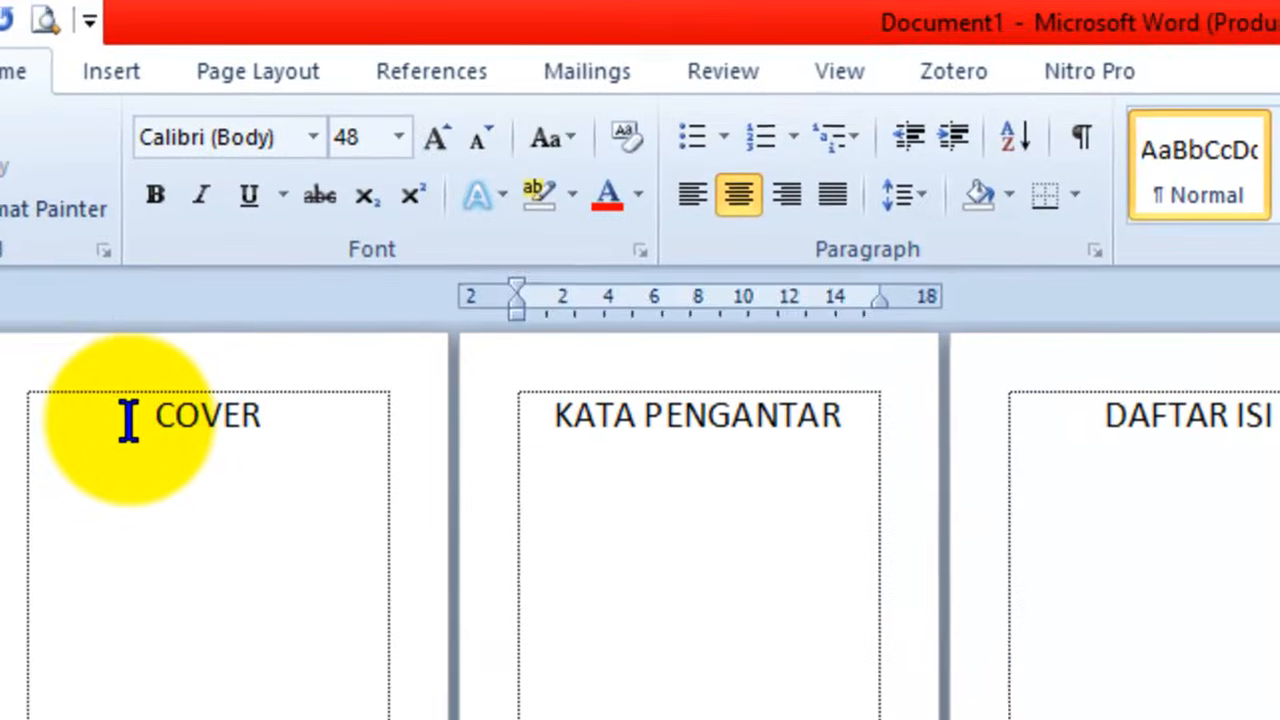
Step: Insert a Next Page section break directly before the COVER title
left_click(174, 157)
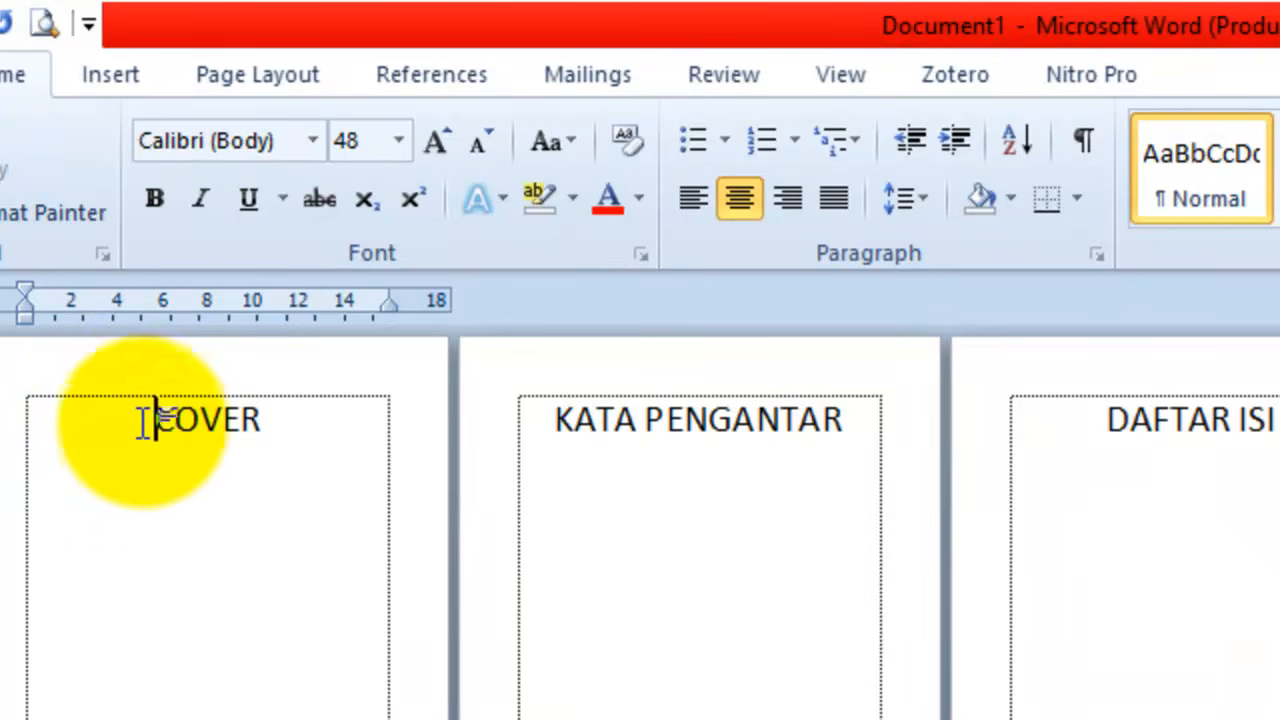
left_click(262, 86)
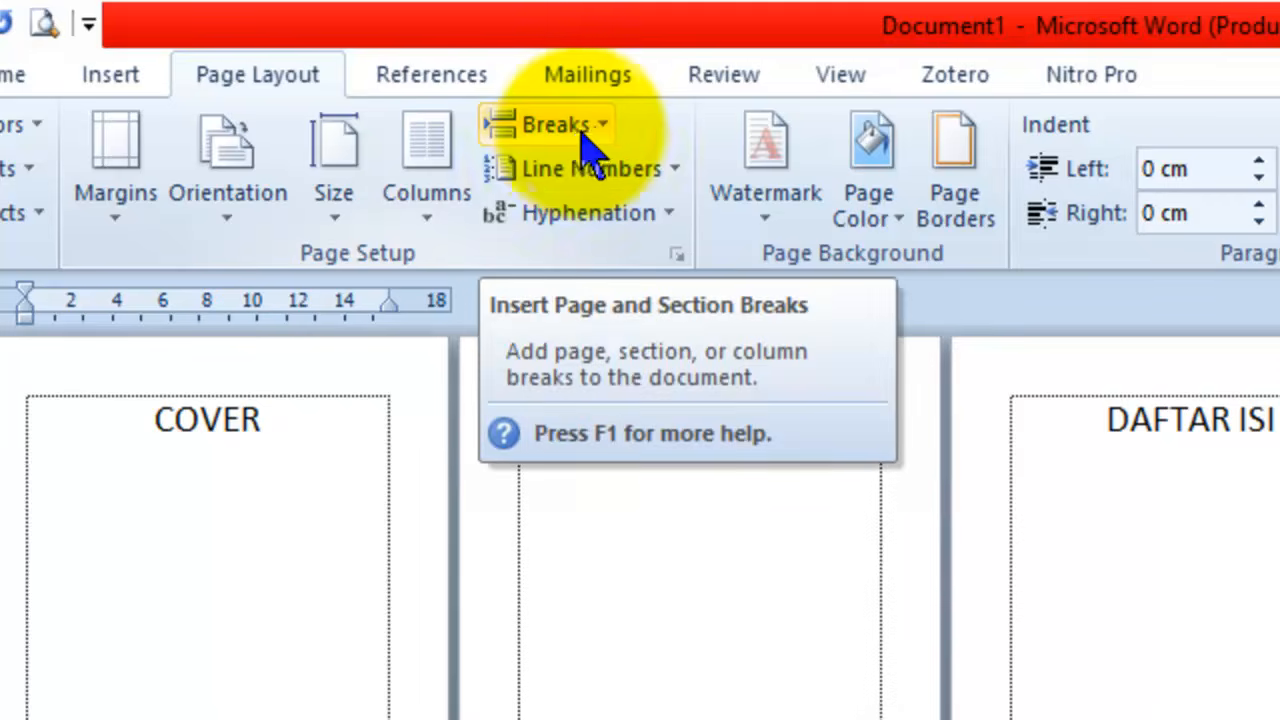
left_click(563, 124)
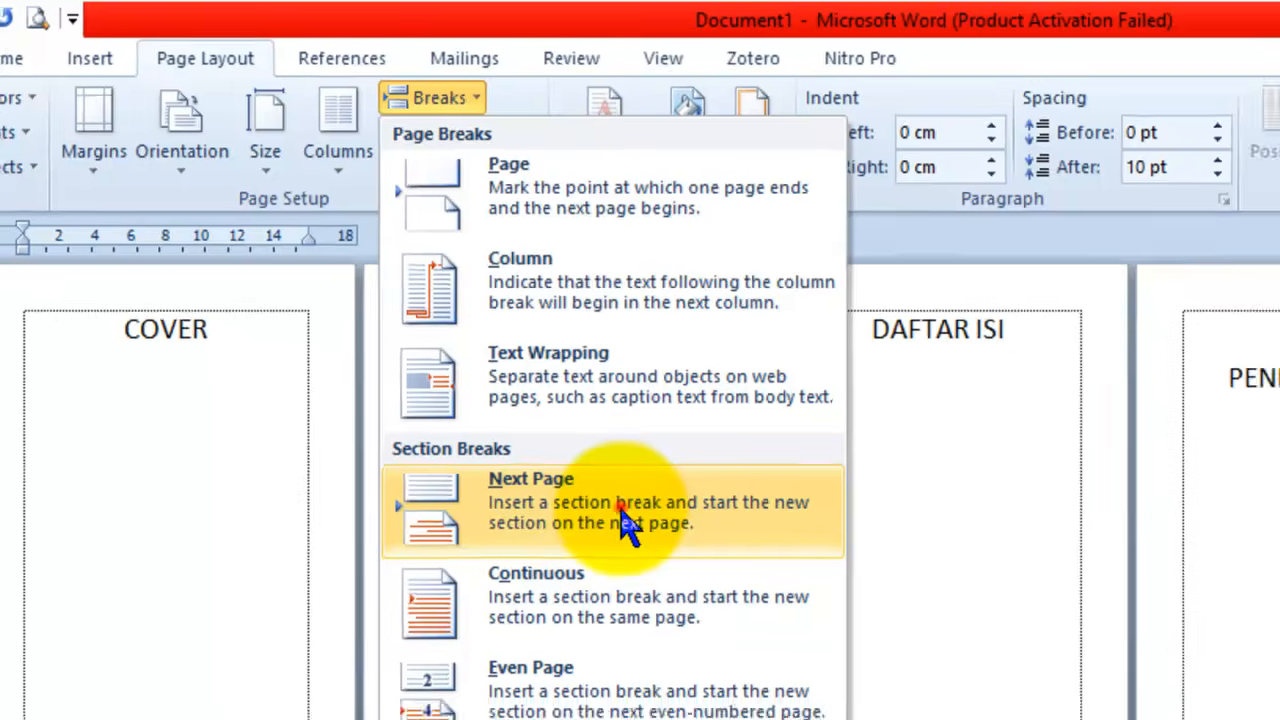
left_click(645, 530)
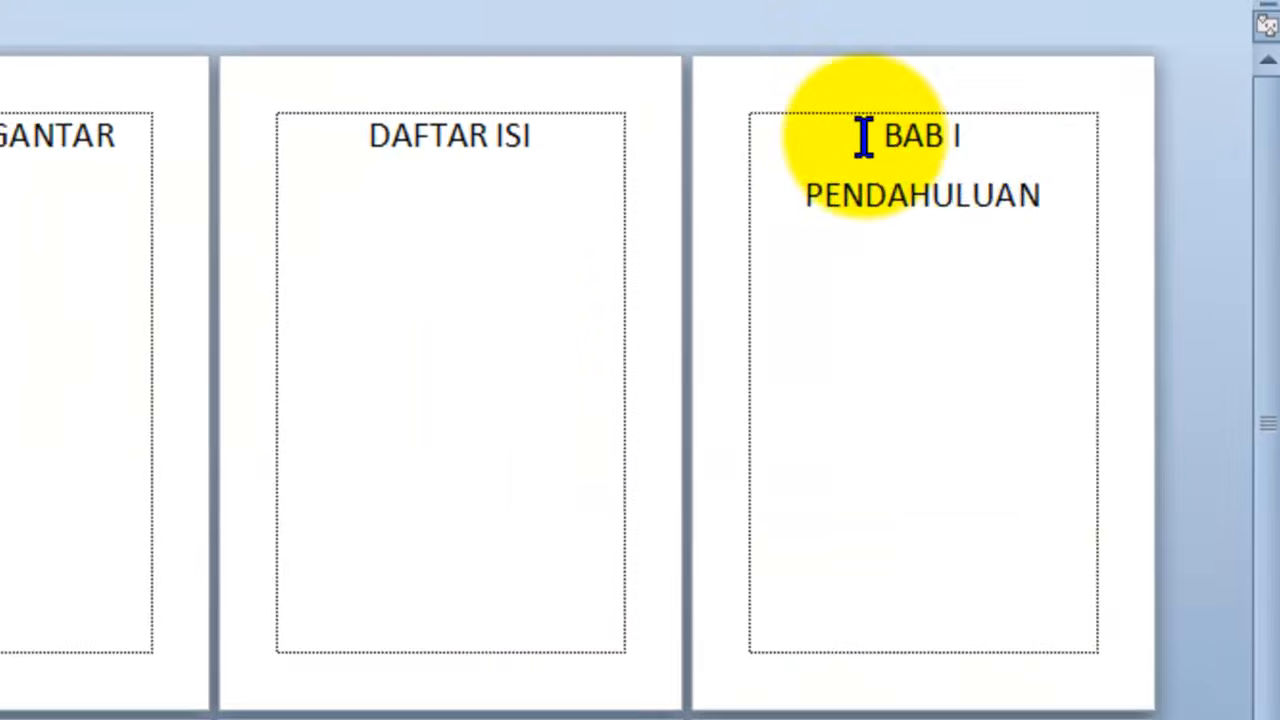
Step: Insert a Next Page section break directly before the BAB I heading
left_click(1079, 203)
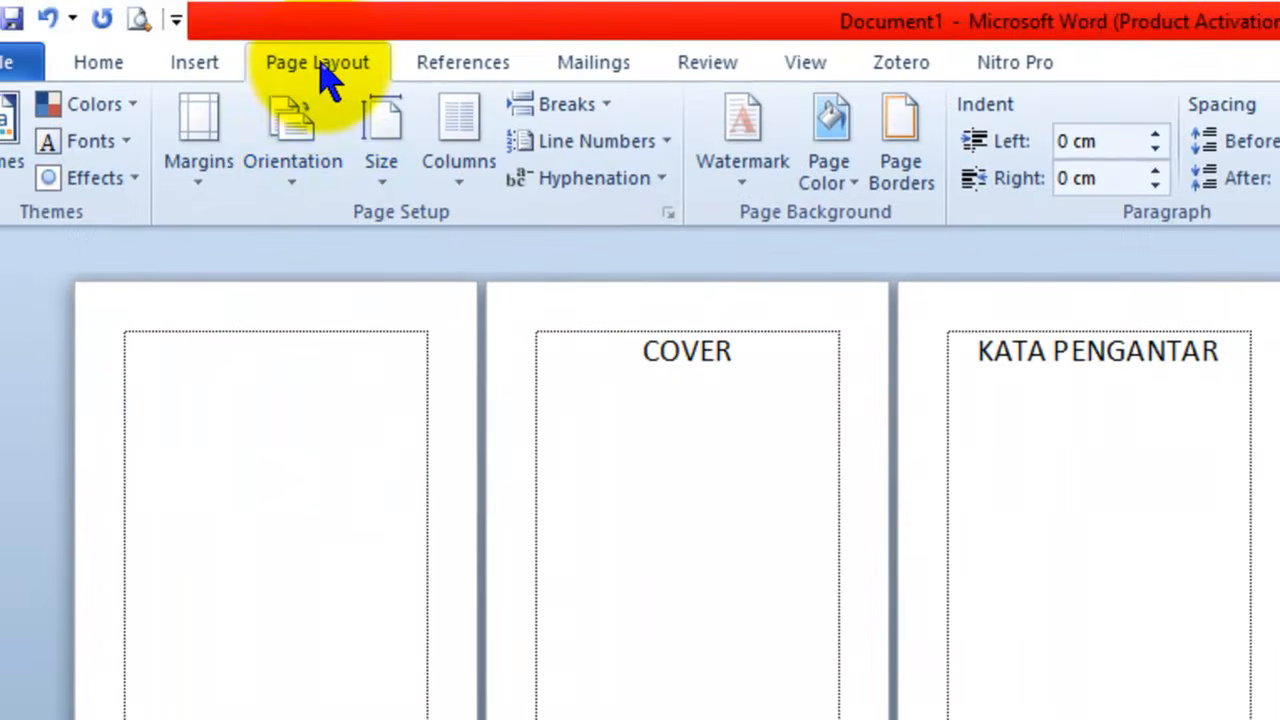
left_click(570, 110)
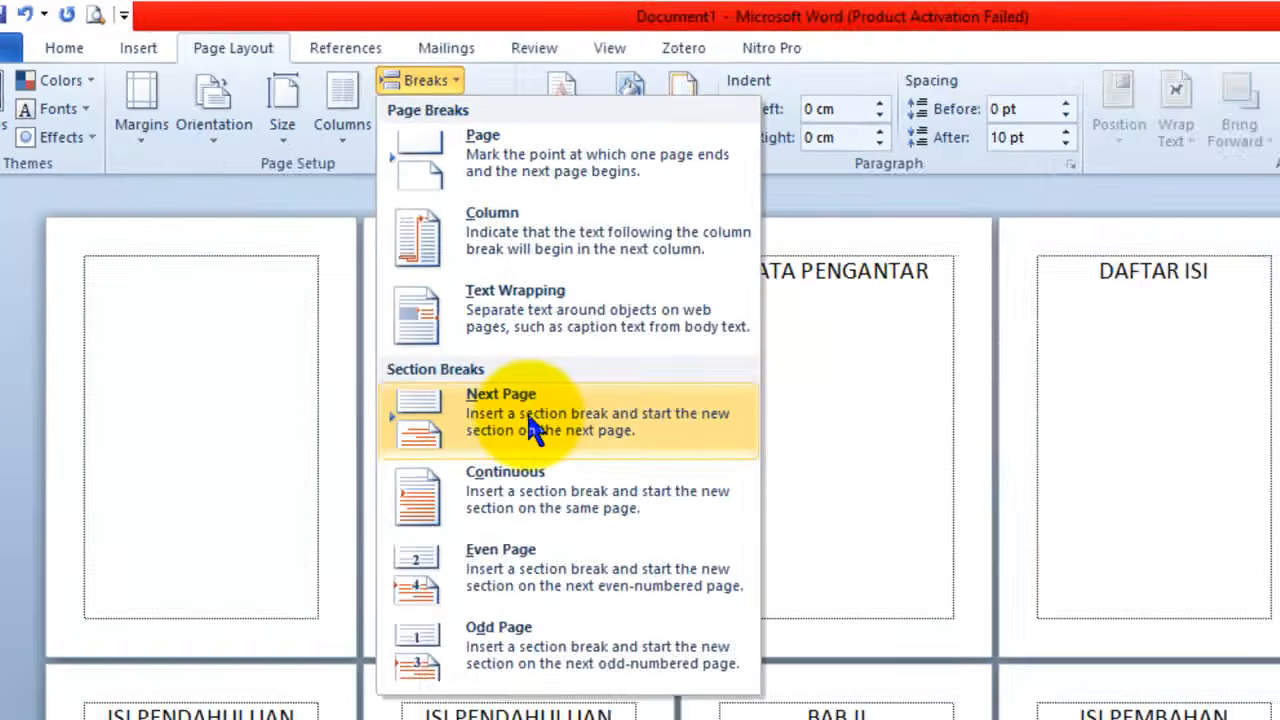
left_click(530, 428)
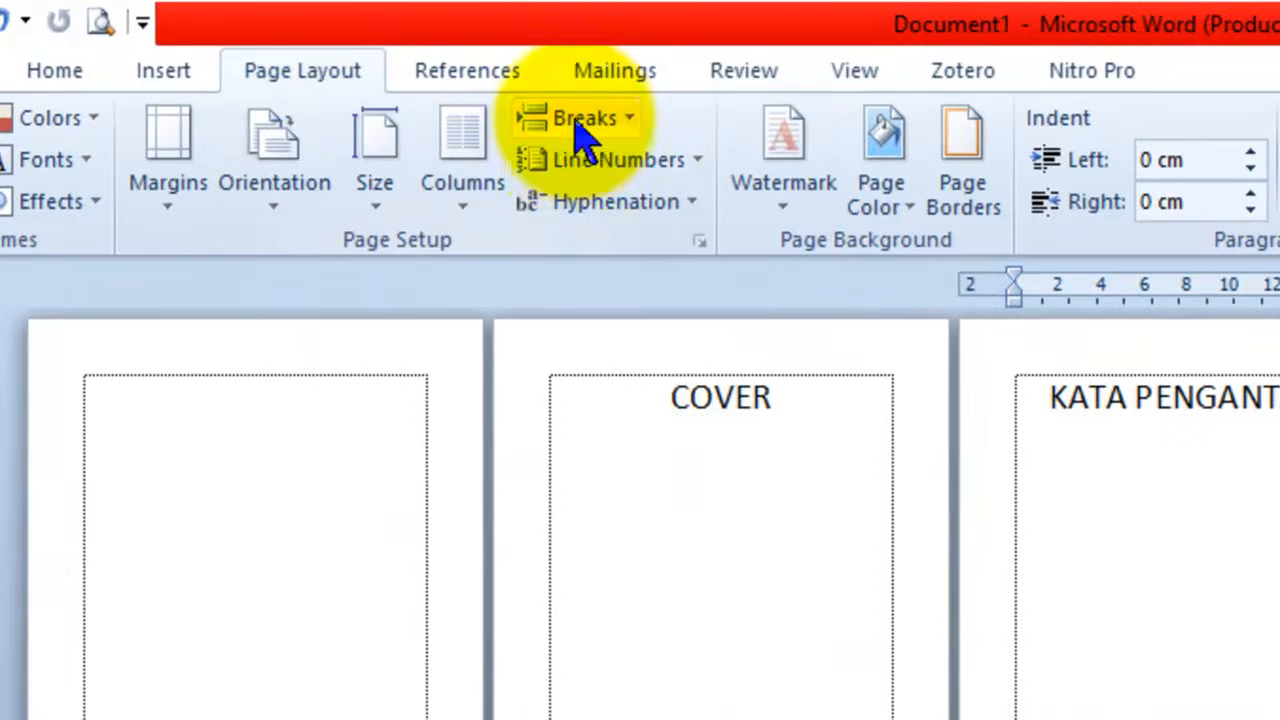
Step: Insert one more Next Page section break at the current cursor position
left_click(580, 120)
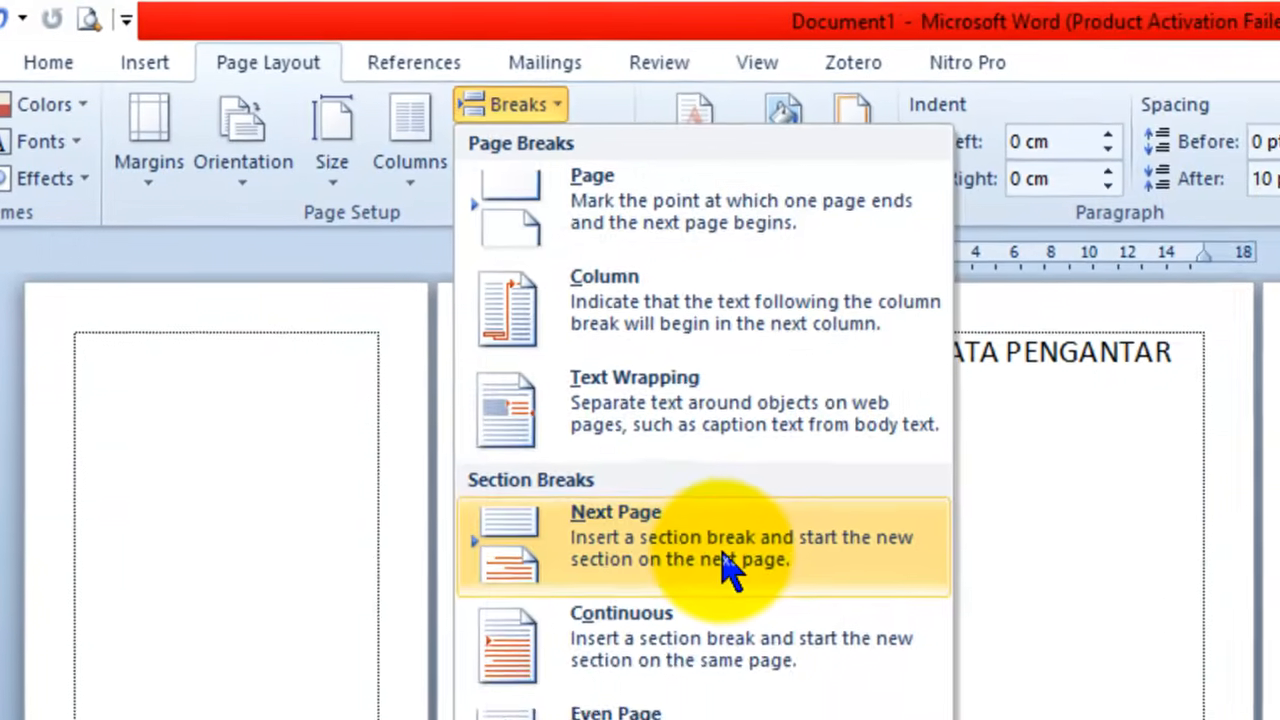
left_click(820, 635)
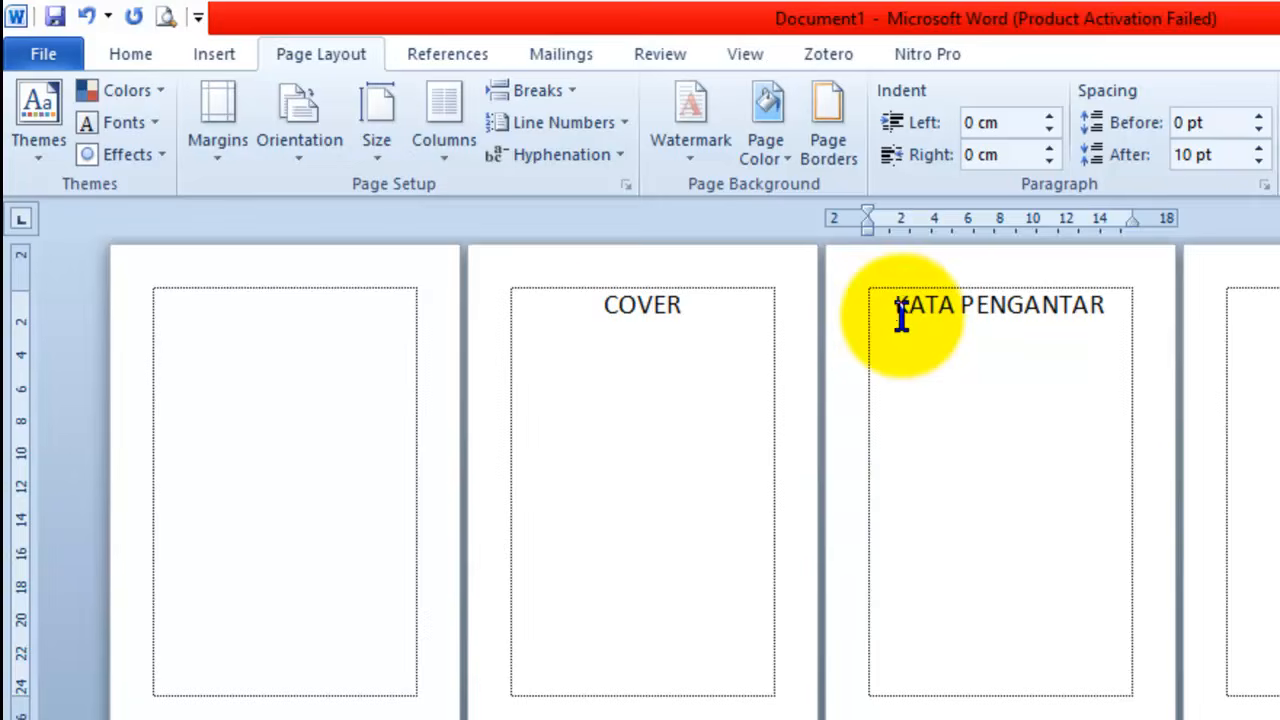
Step: Set the page number format to i, ii, iii for the section containing KATA PENGANTAR, continuing from the previous section
left_click(230, 63)
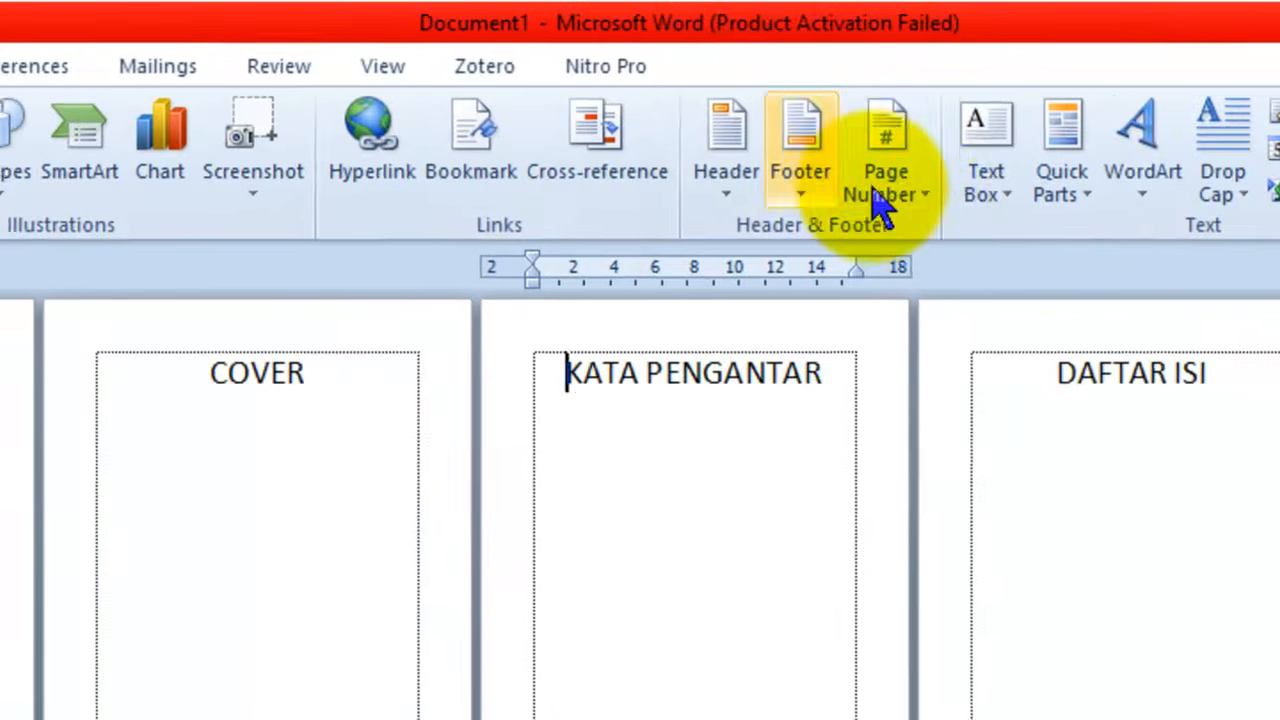
left_click(925, 193)
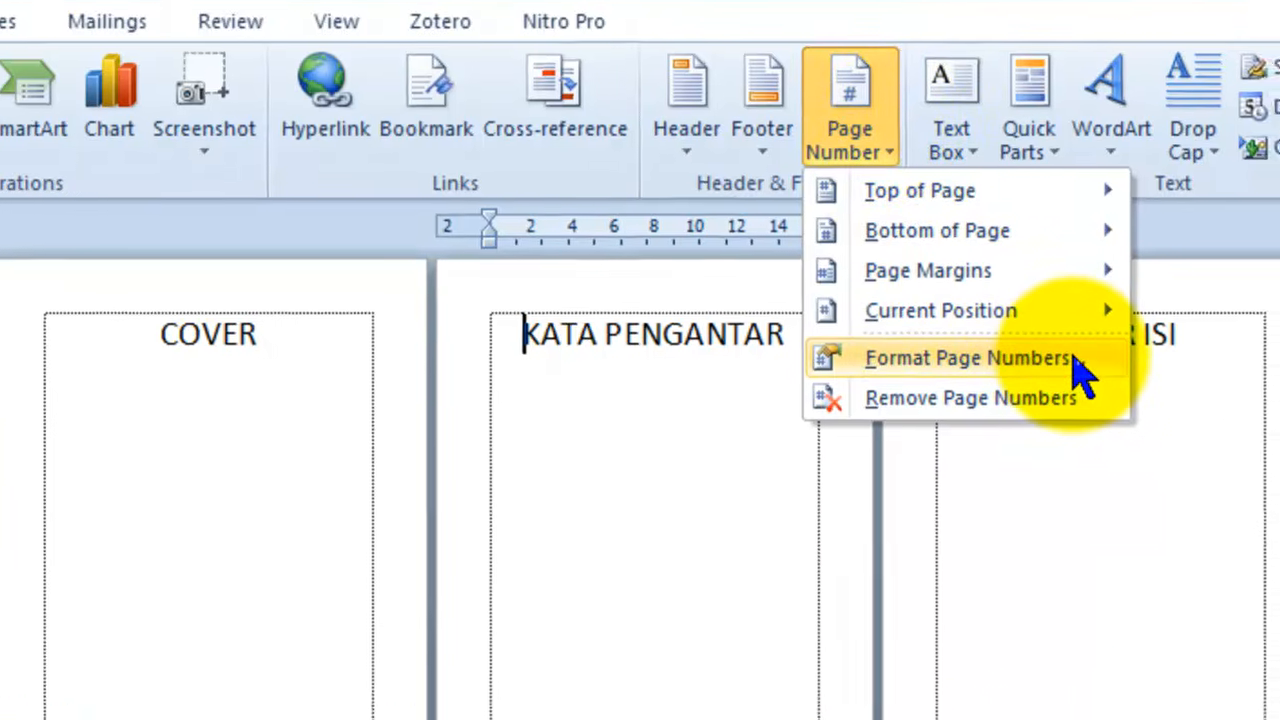
left_click(1092, 399)
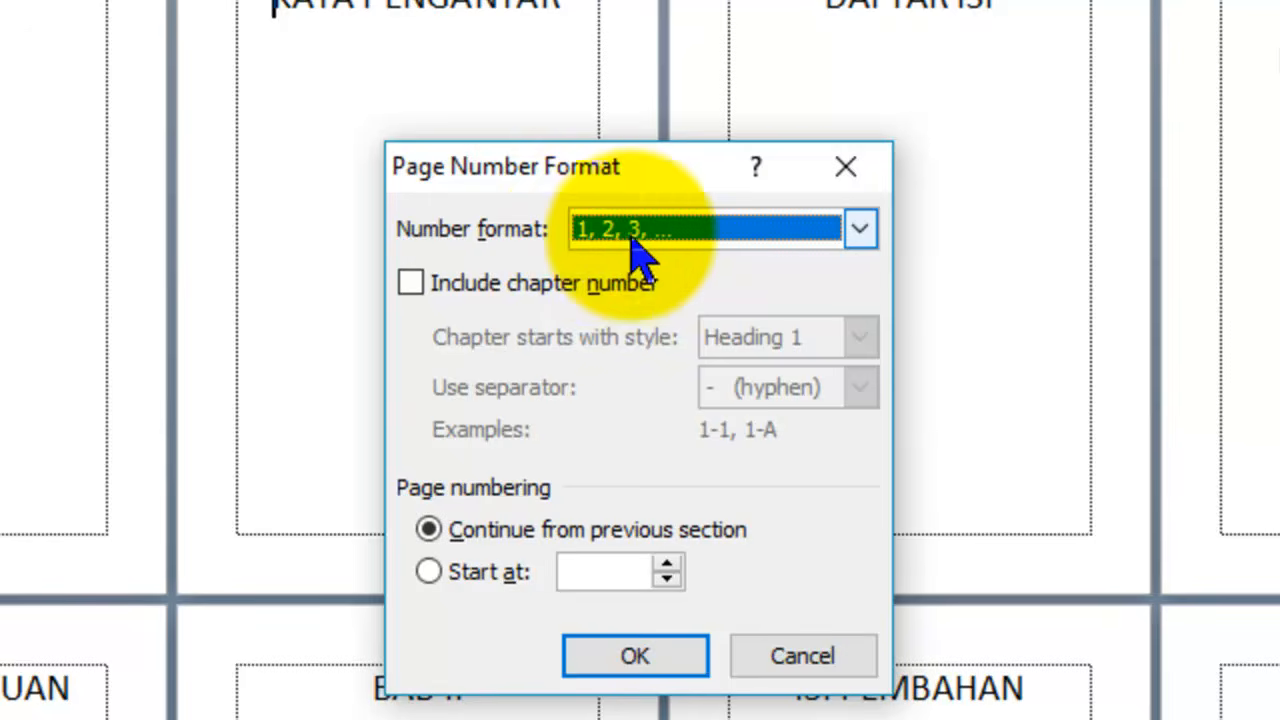
left_click(860, 230)
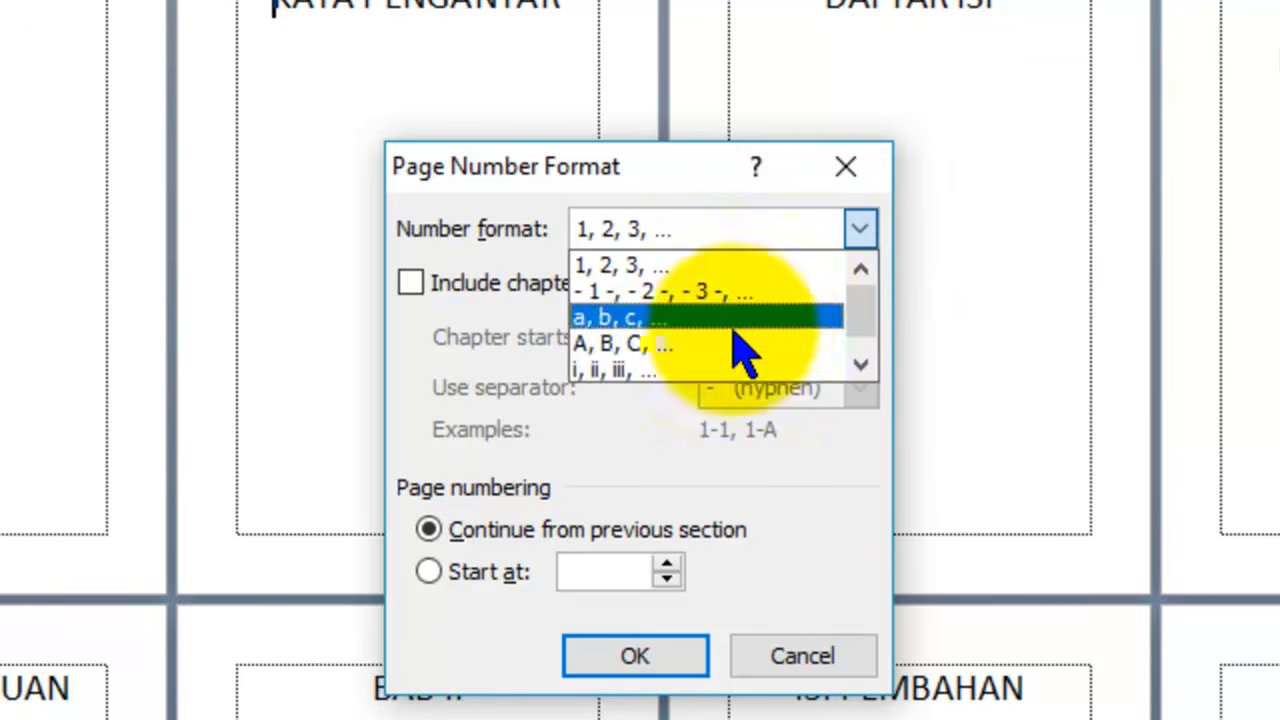
left_click(641, 372)
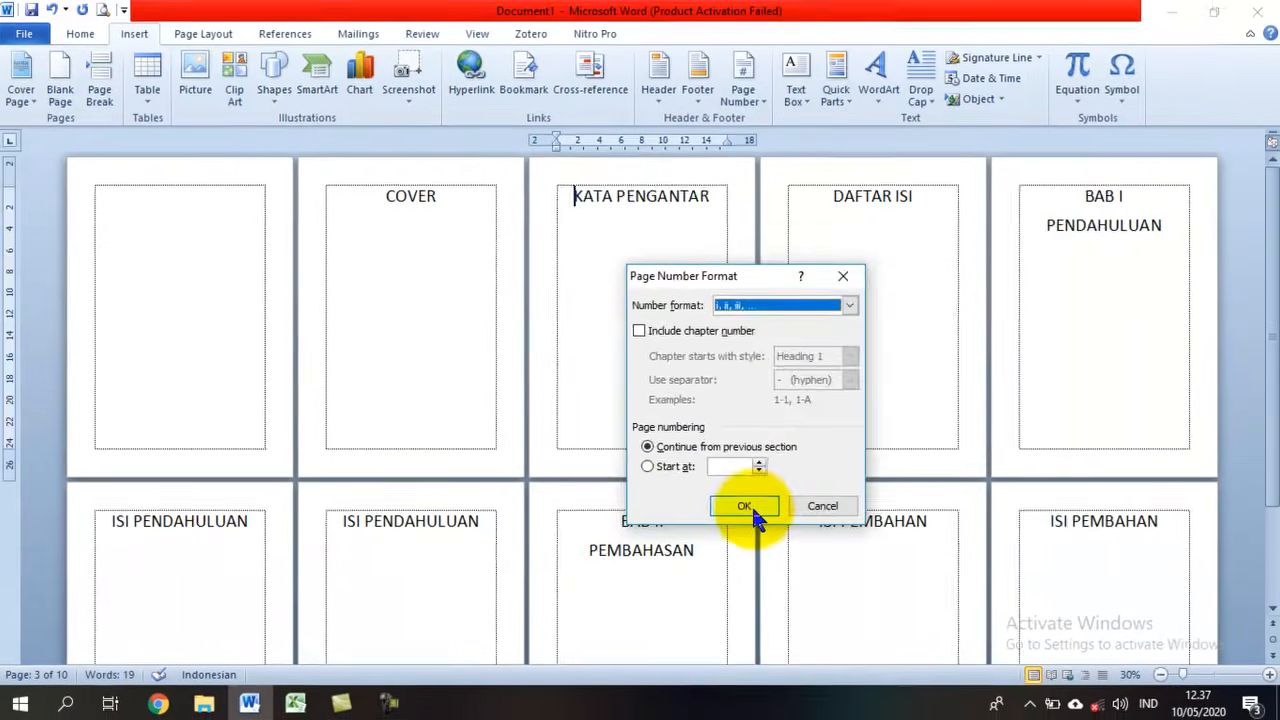
left_click(652, 664)
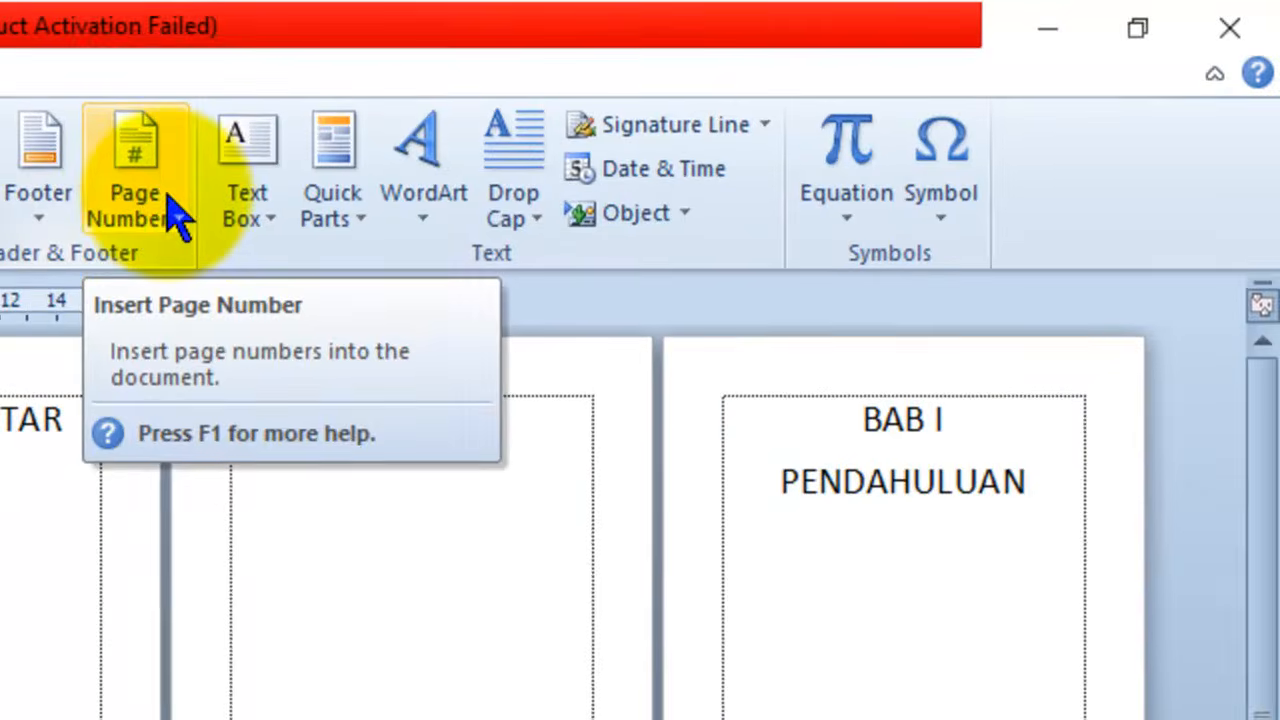
Step: Insert page numbers at the bottom of the page in the Plain Number 2 style
left_click(395, 200)
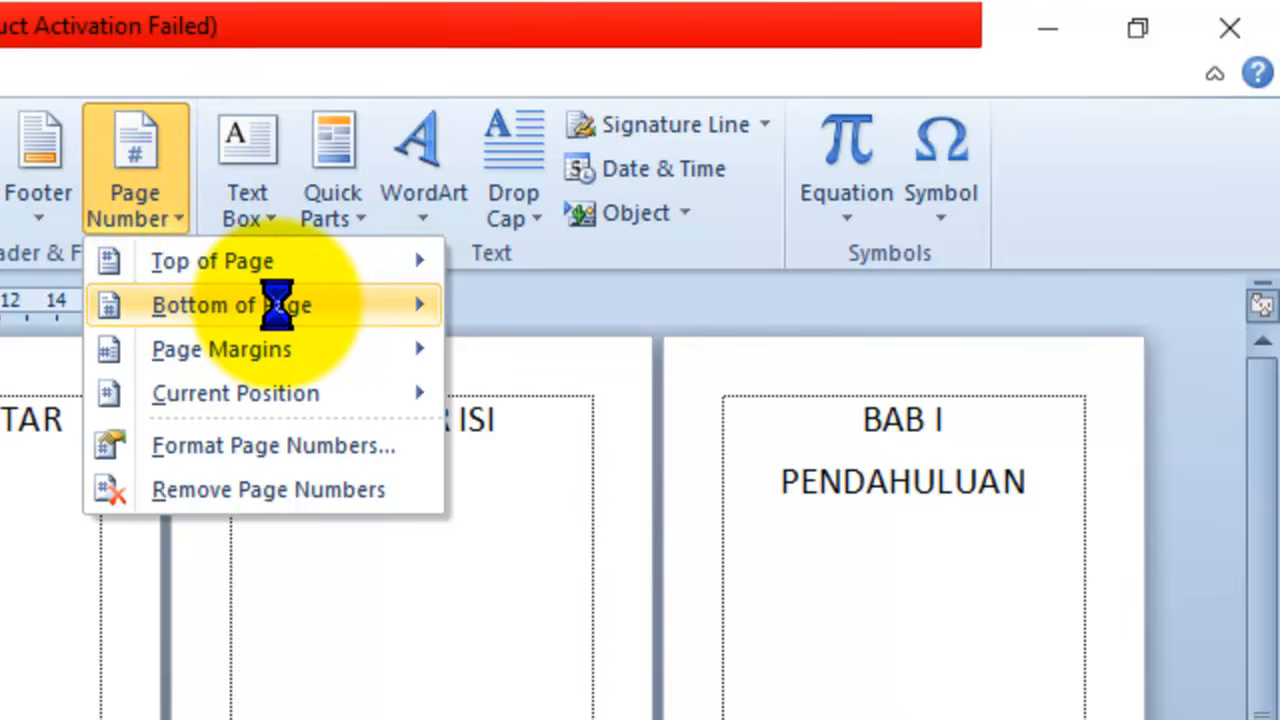
mouse_move(277, 306)
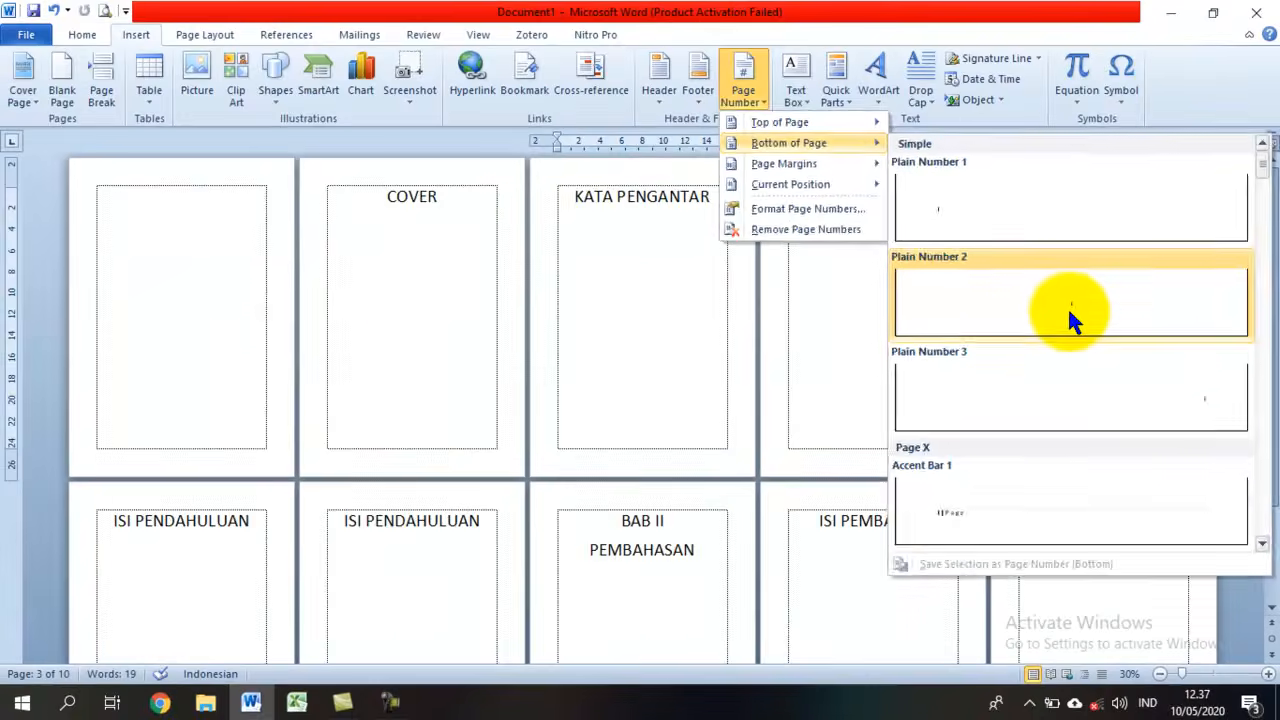
left_click(960, 485)
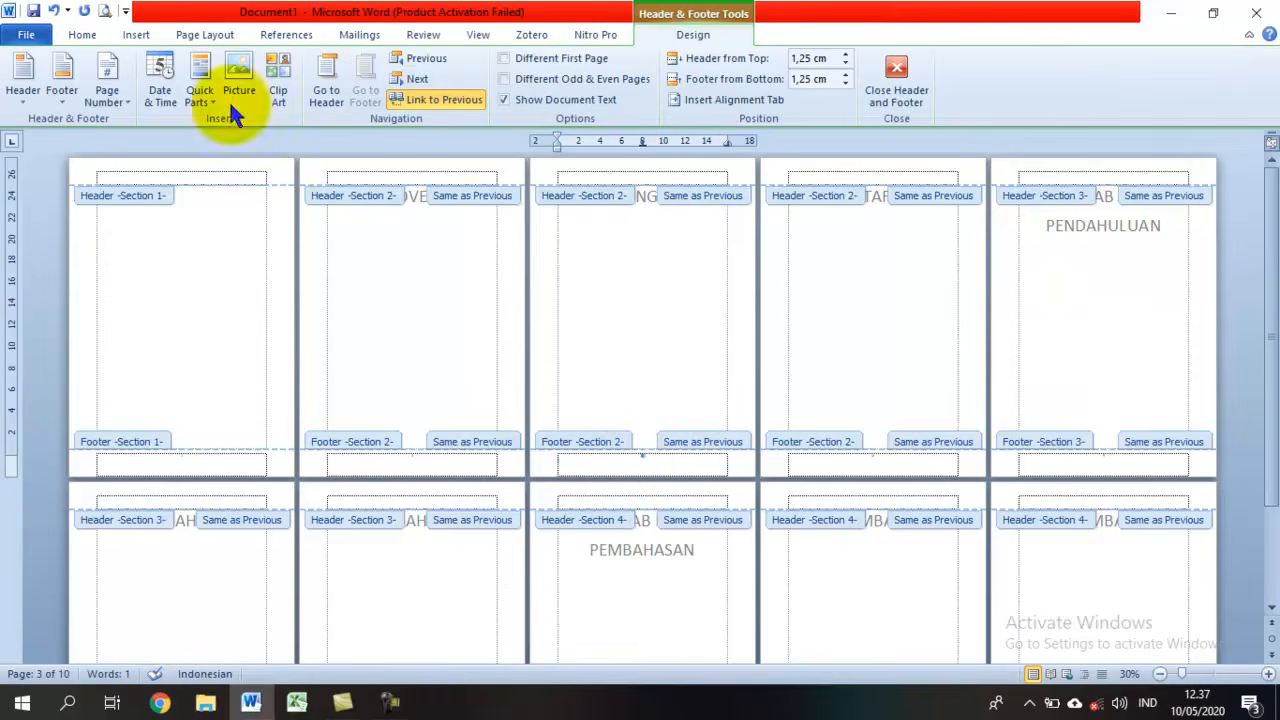
Step: Set the footer page number's font size to 36 and close header and footer editing
left_click(82, 34)
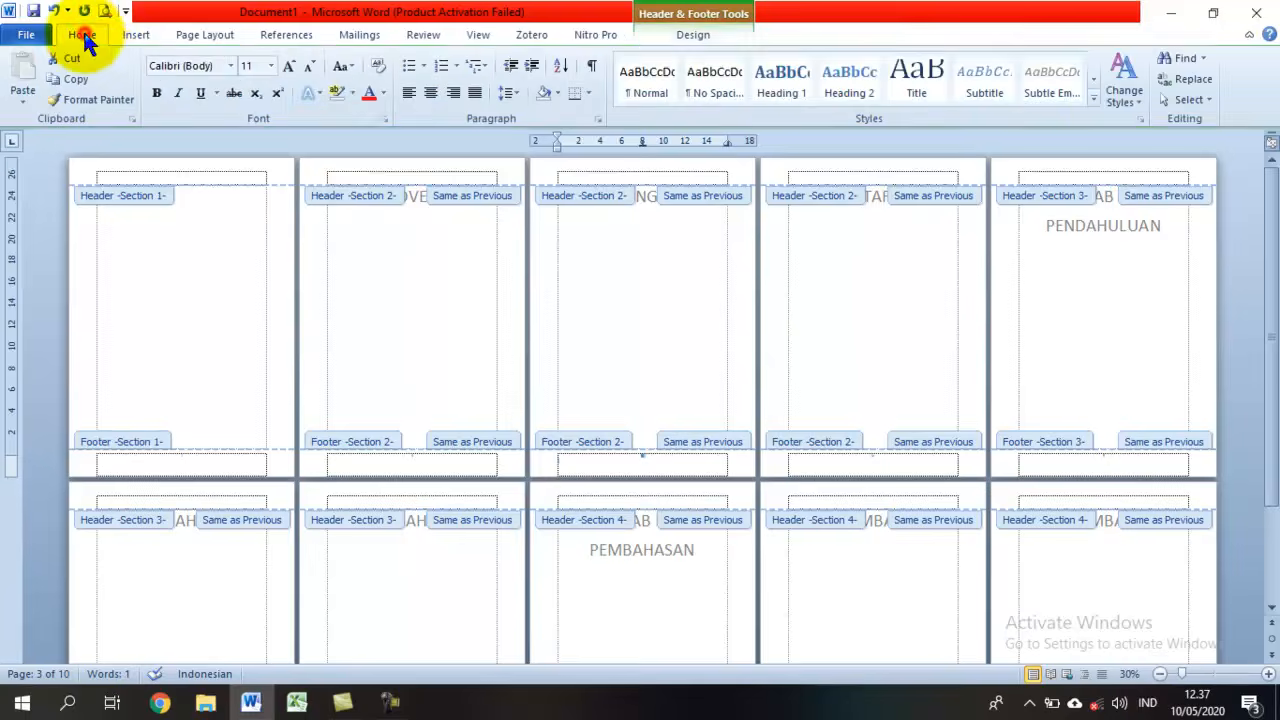
left_click(270, 66)
left_click(248, 286)
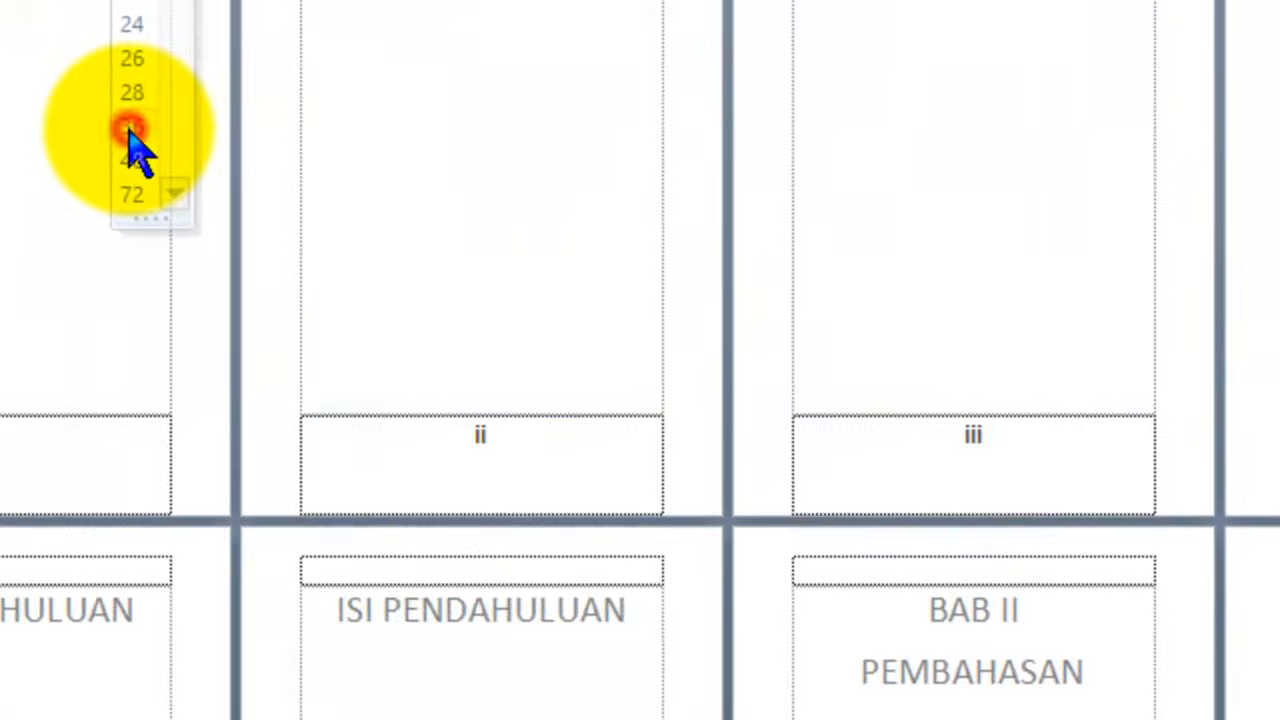
left_click(1031, 310)
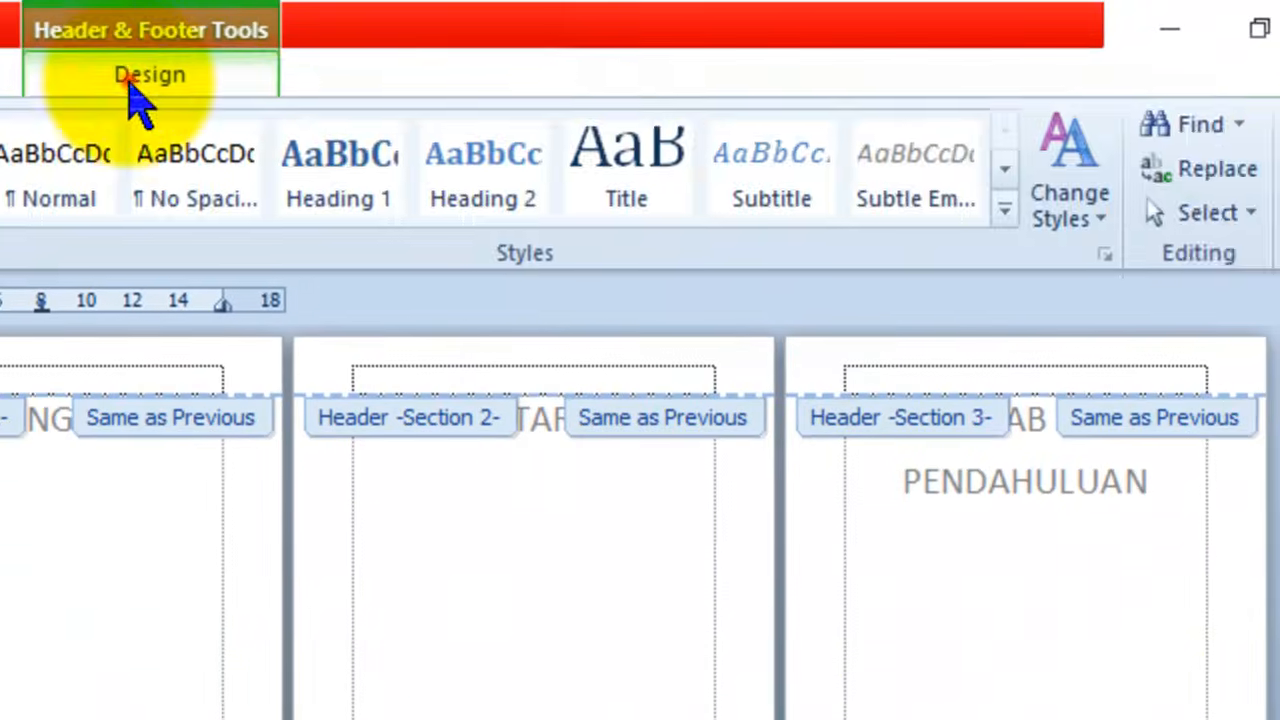
left_click(132, 84)
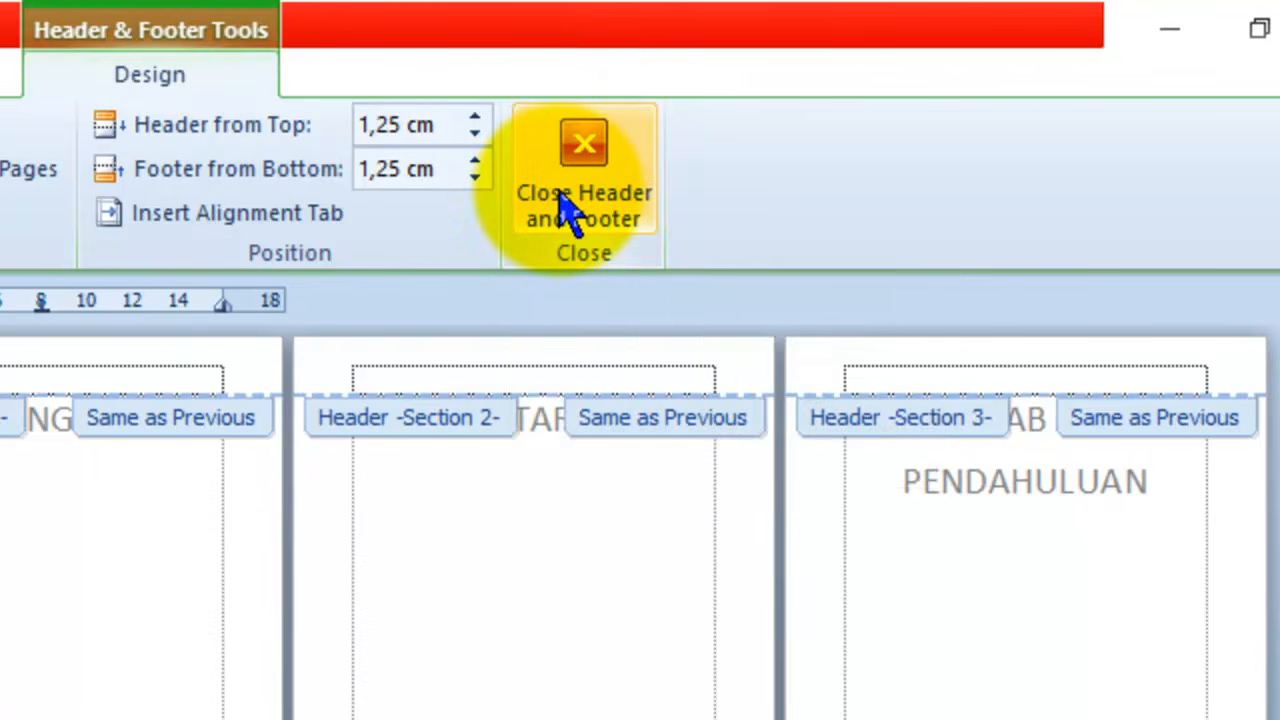
left_click(565, 207)
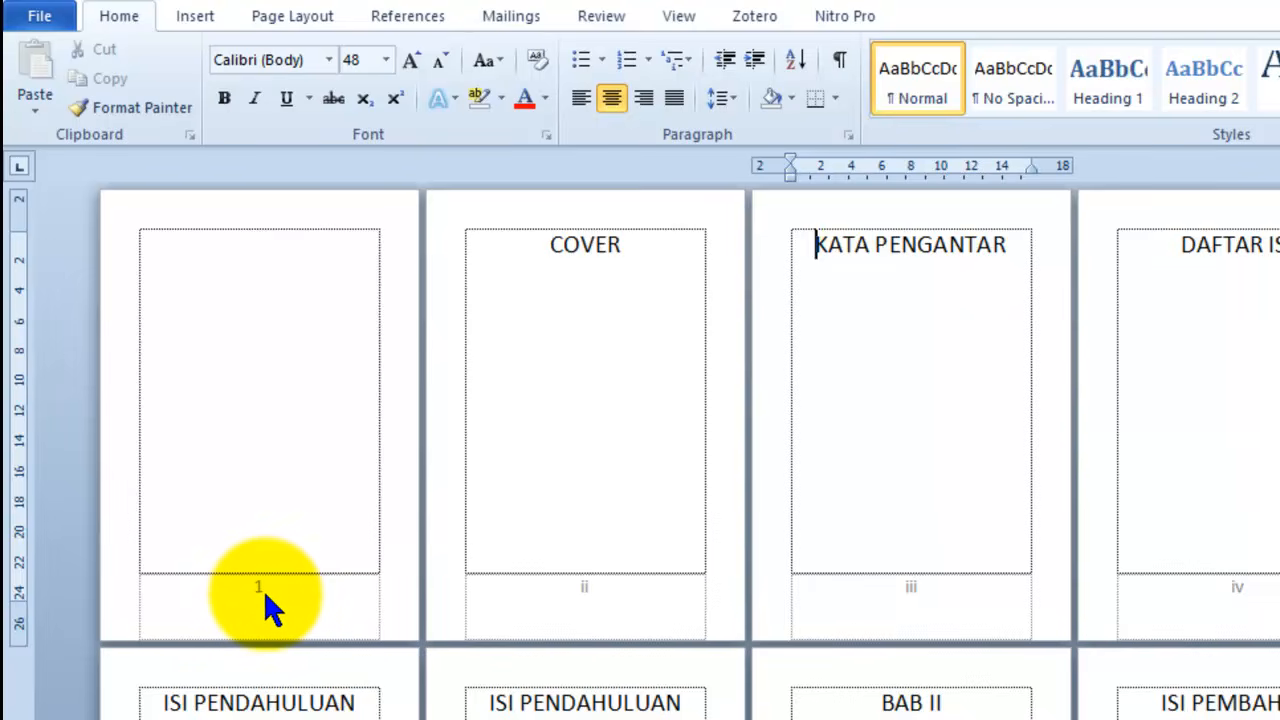
Step: Enable Different First Page for the blank first page's section and close header and footer editing
double_click(266, 600)
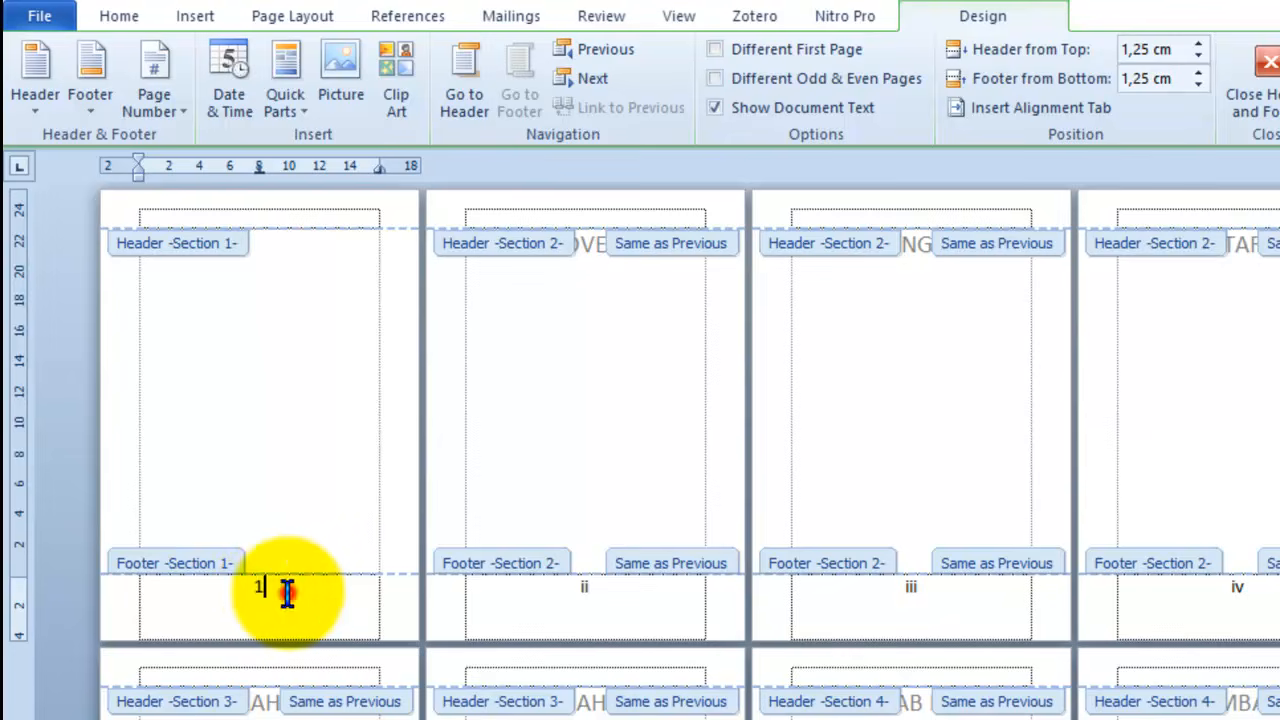
double_click(257, 590)
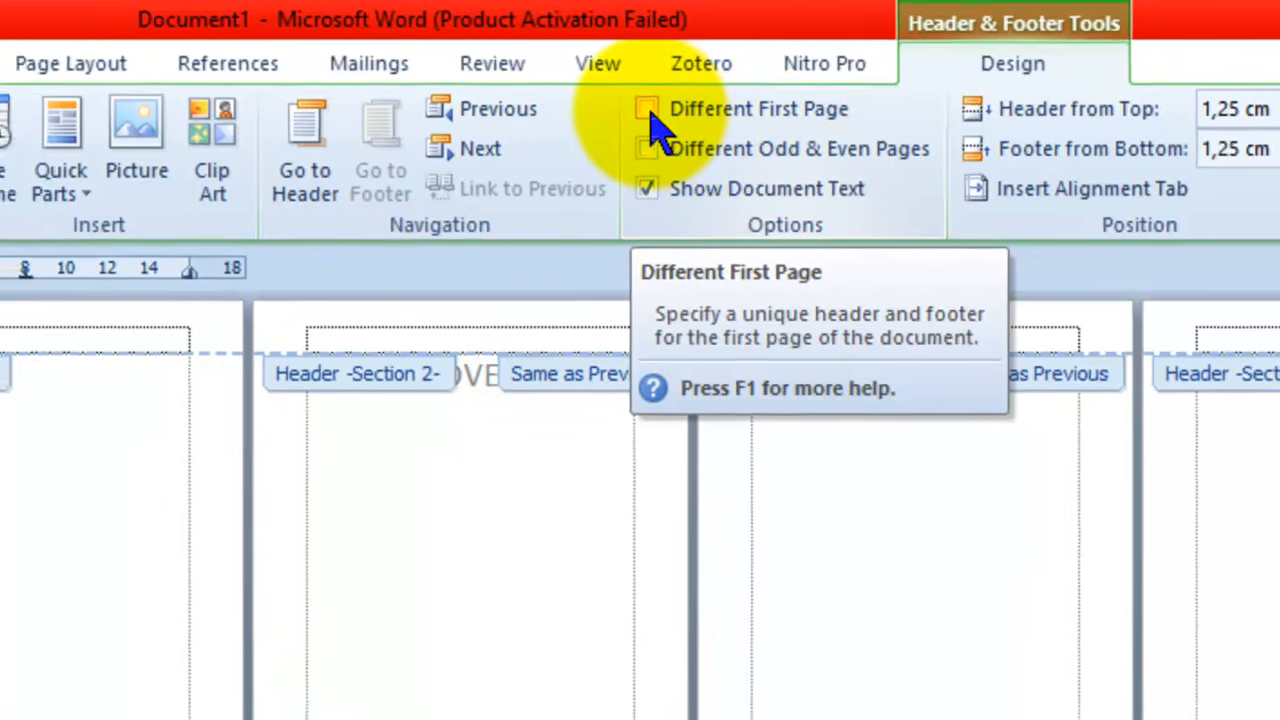
left_click(627, 119)
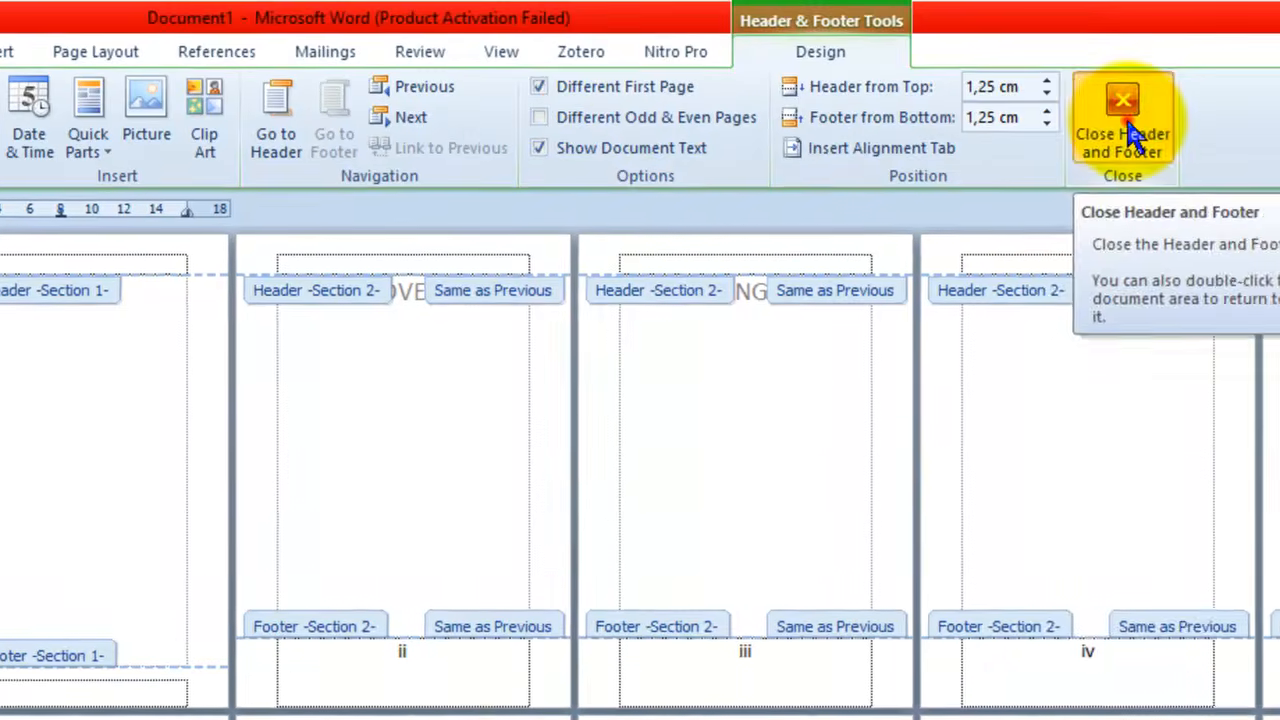
left_click(1134, 131)
Step: Delete the blank first page before the COVER page
left_click(270, 376)
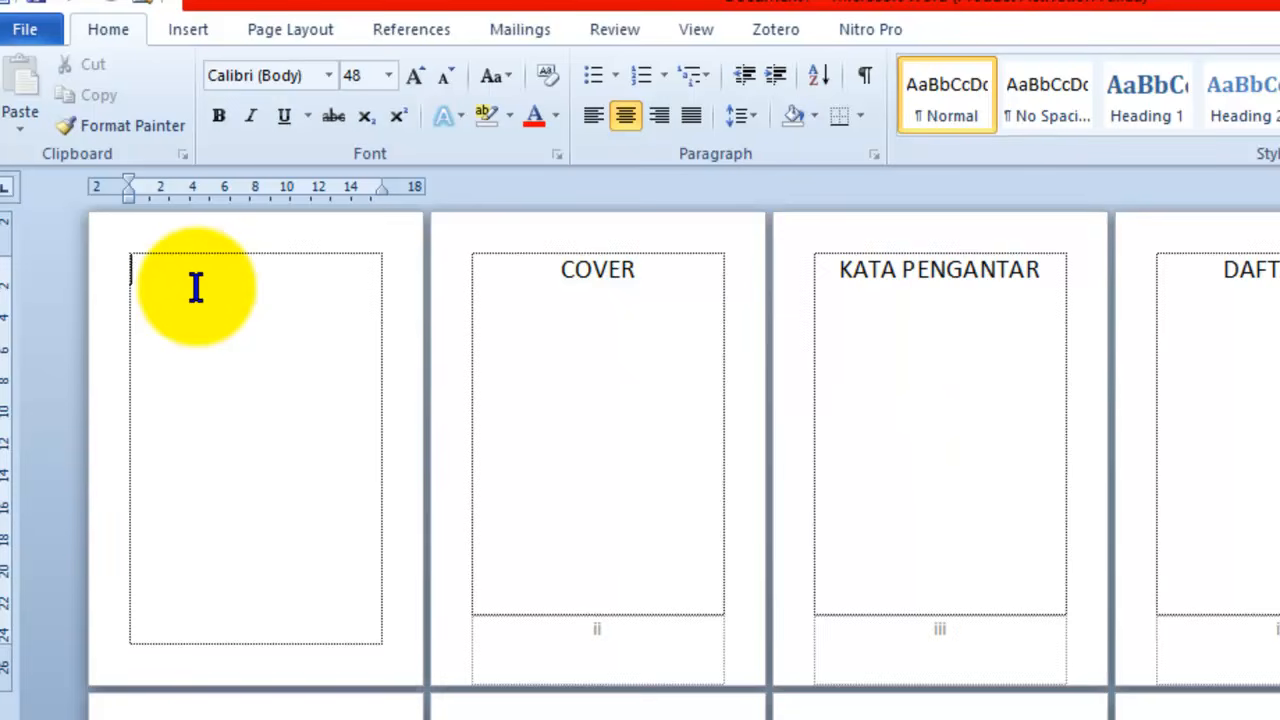
key("Delete")
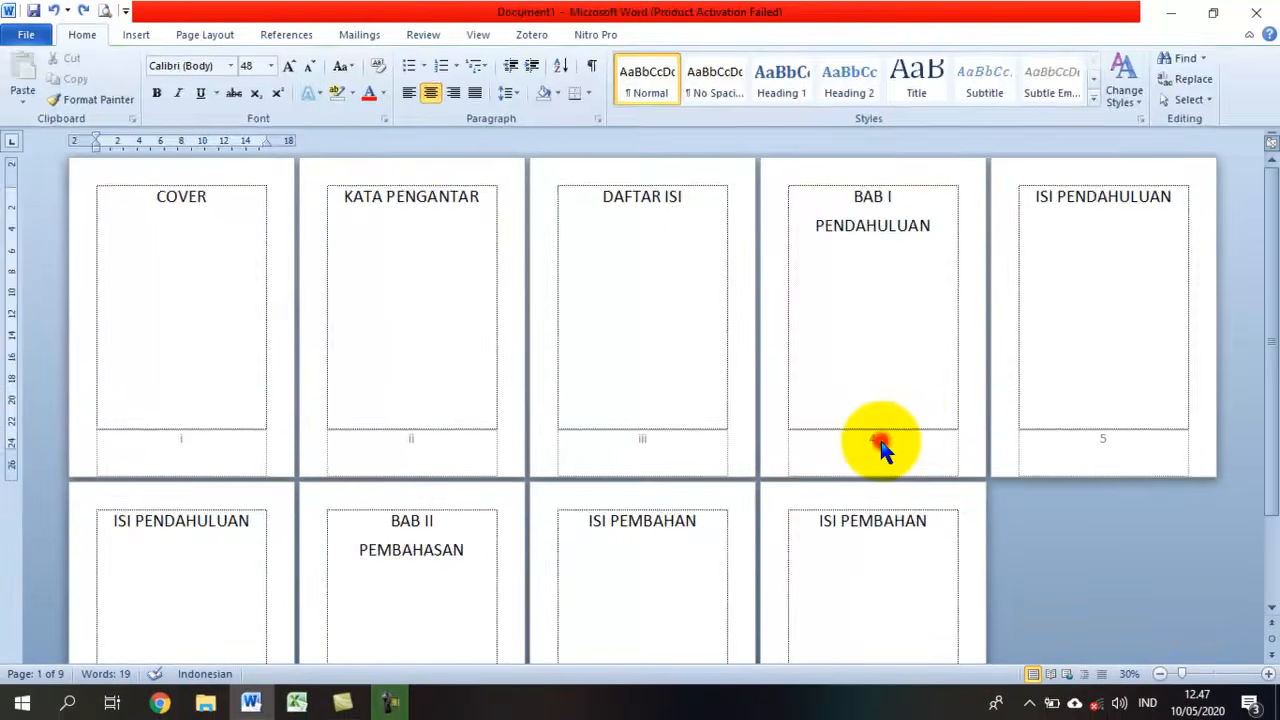
Step: Unlink the BAB I section's footer from the previous section and delete its page number
double_click(980, 450)
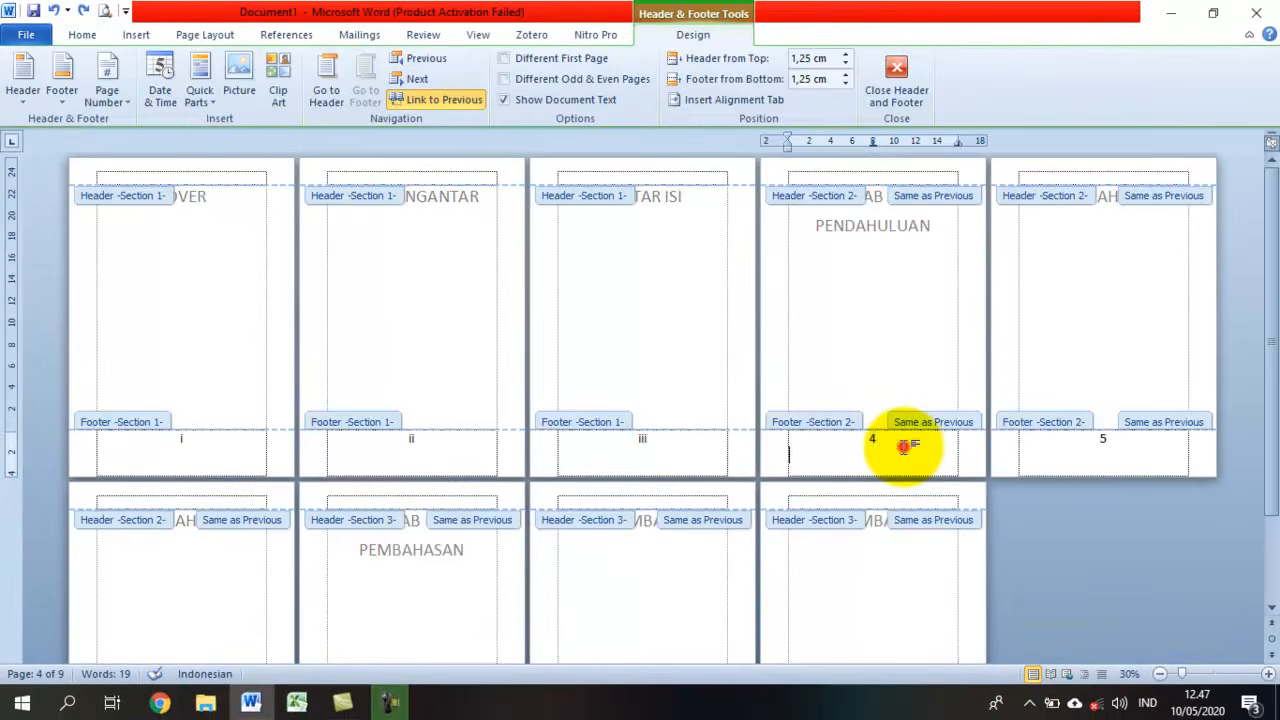
left_click_drag(883, 440, 867, 442)
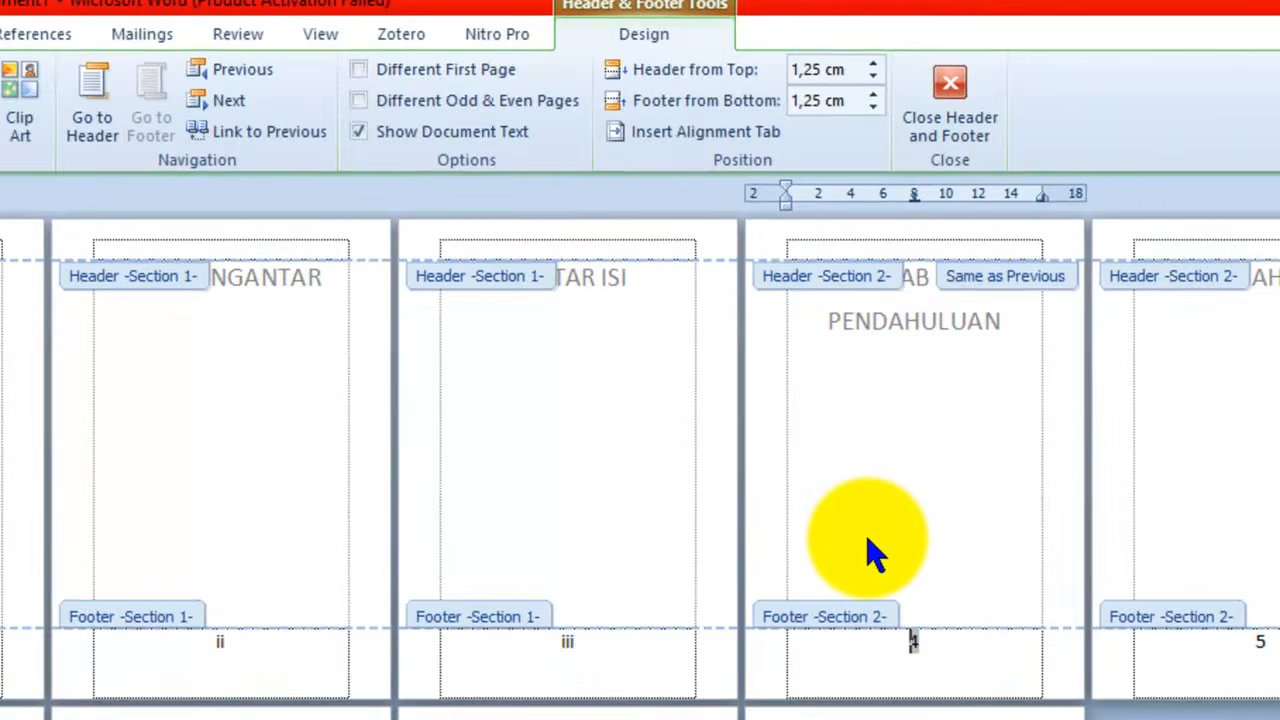
left_click(943, 646)
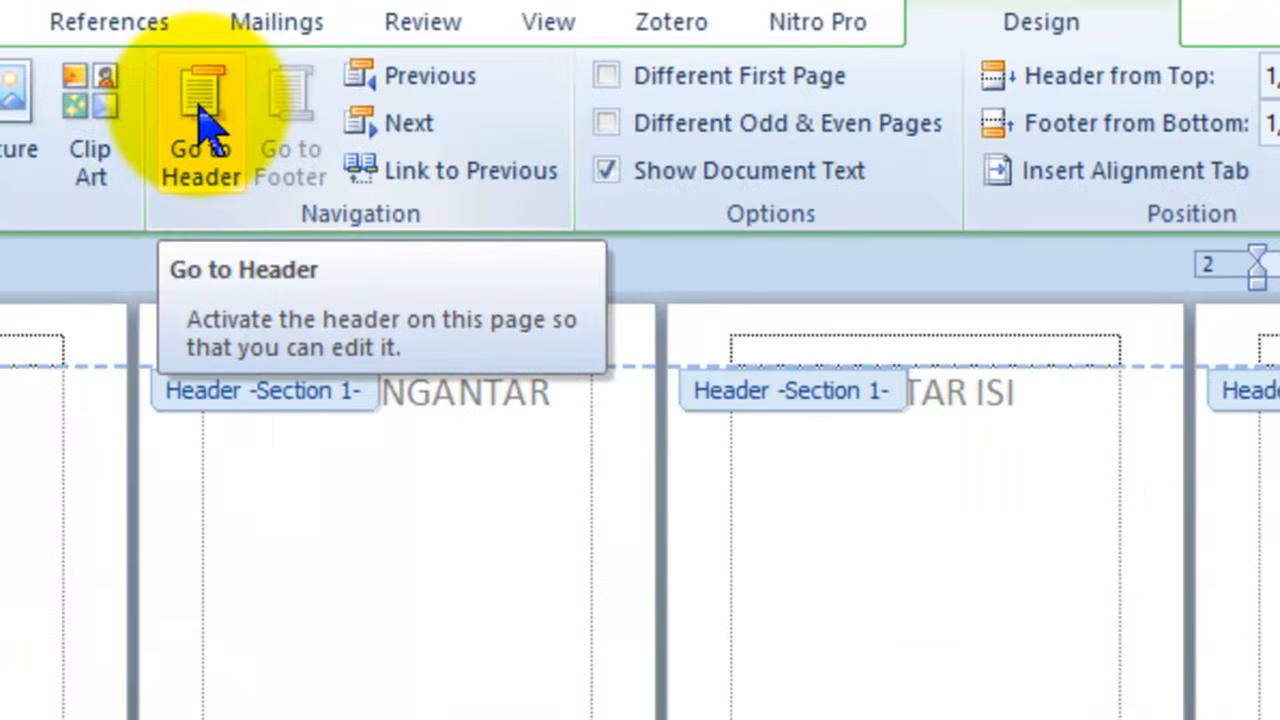
Step: Unlink the BAB I section's header from the previous section and close header and footer editing
left_click(200, 110)
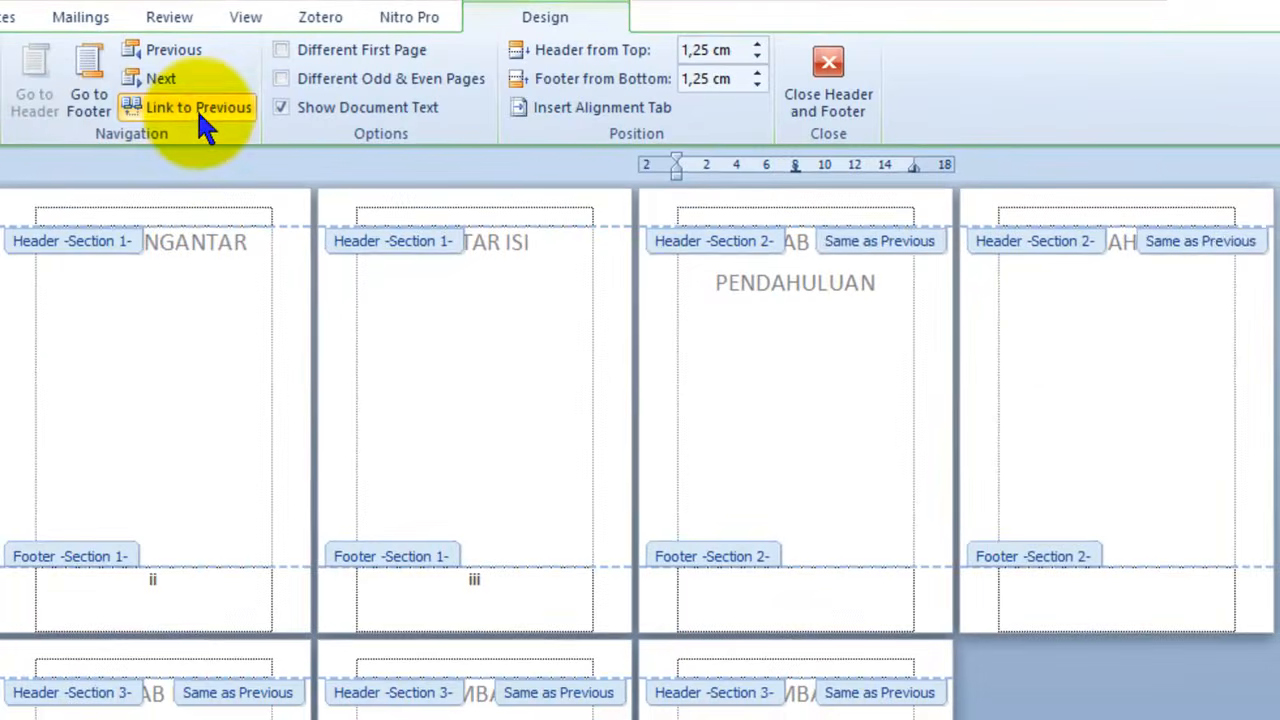
left_click(472, 174)
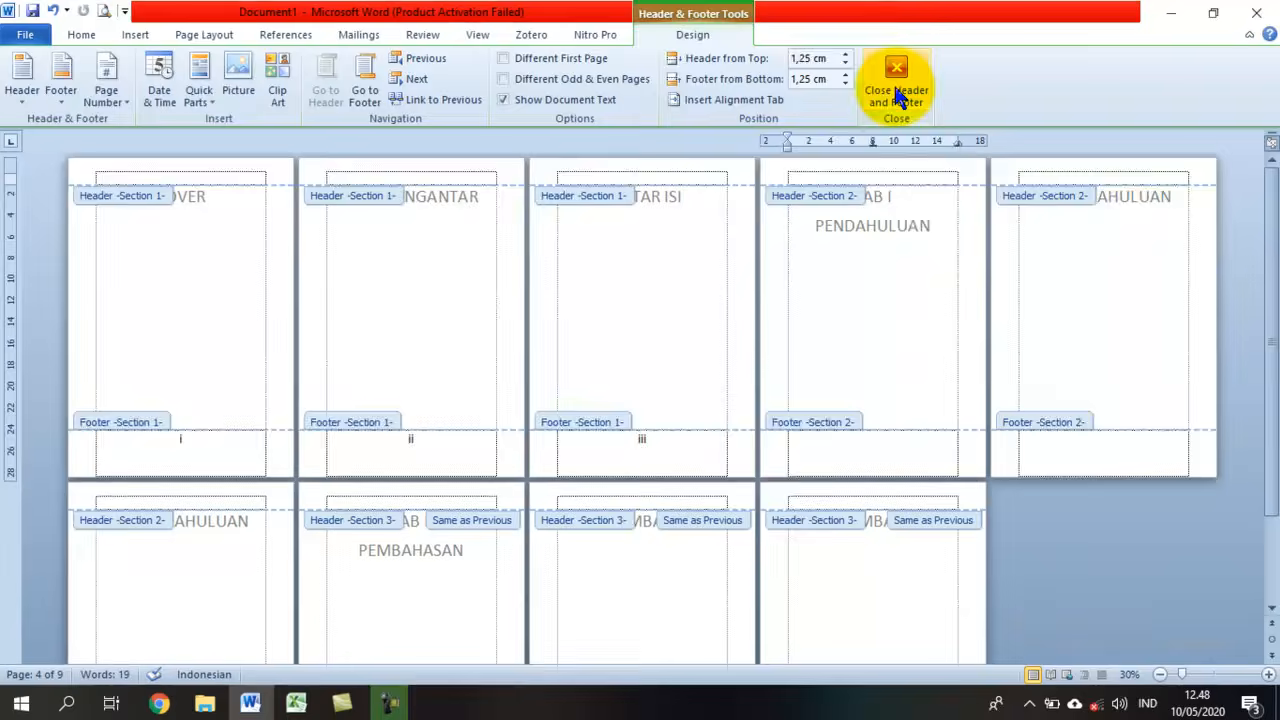
left_click(856, 96)
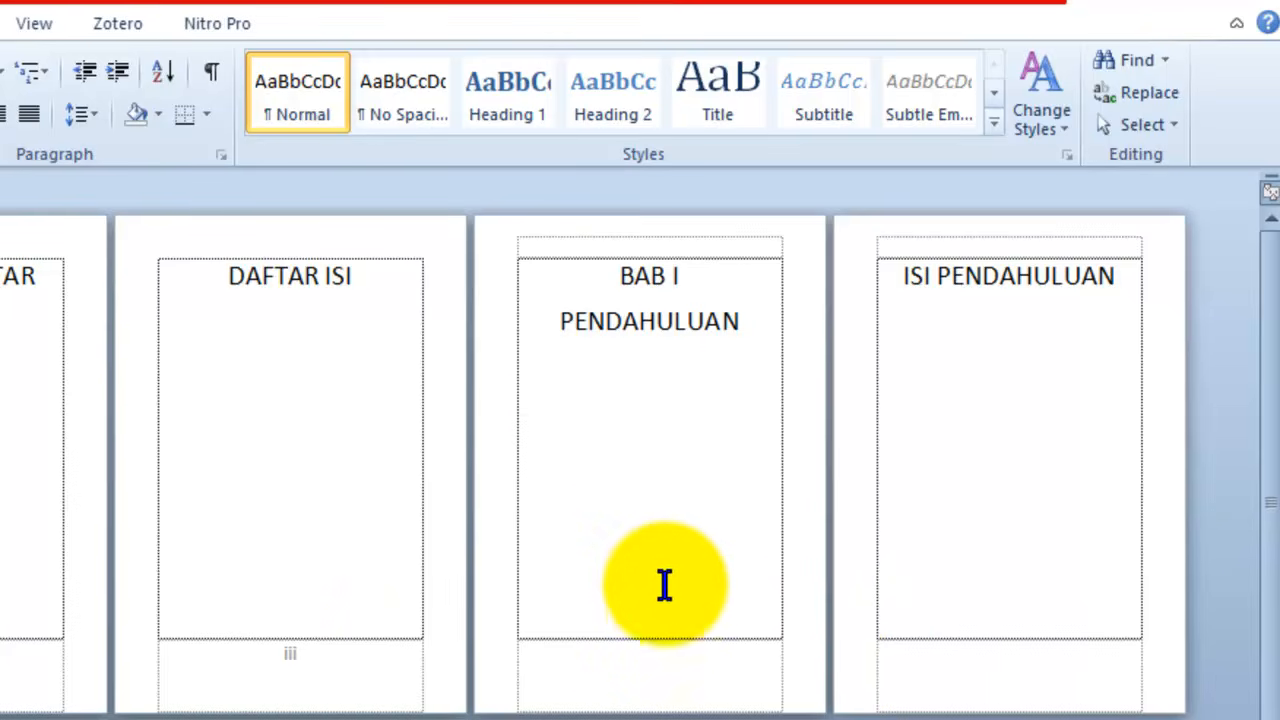
Step: Set the page numbering of the section beginning at BAB I to start at 1 in the 1, 2, 3 format
left_click(598, 277)
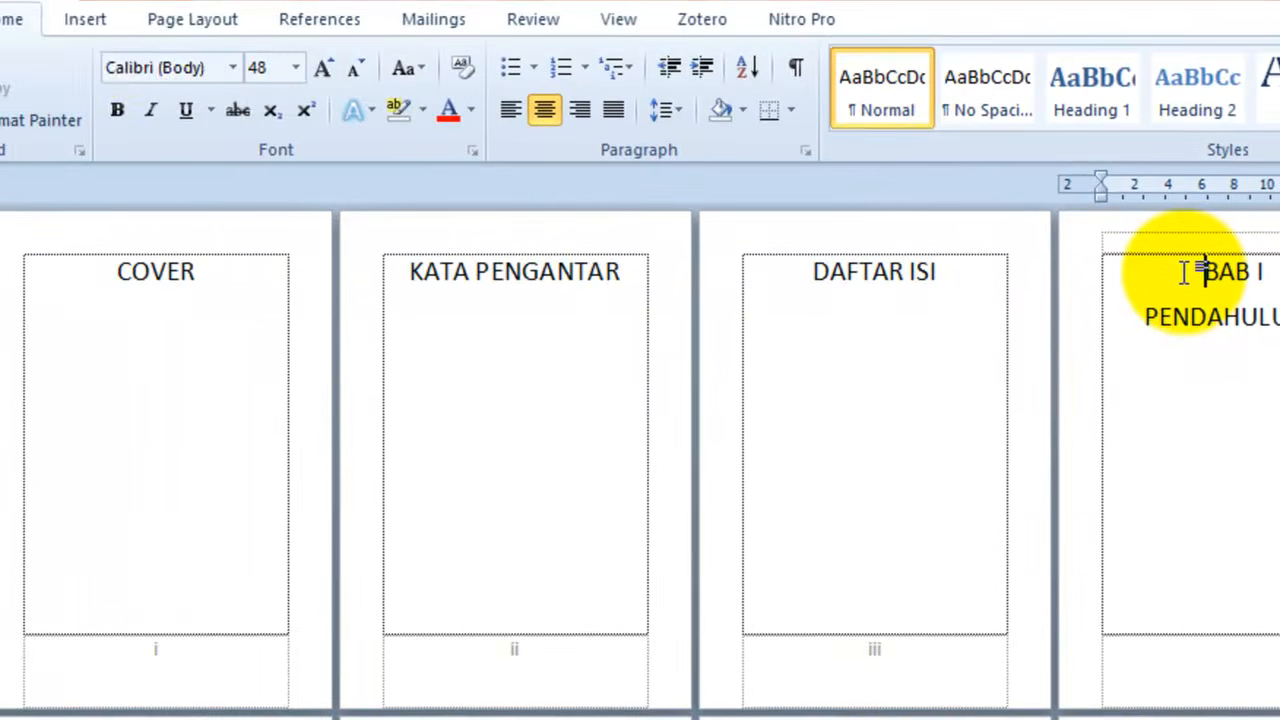
left_click(86, 22)
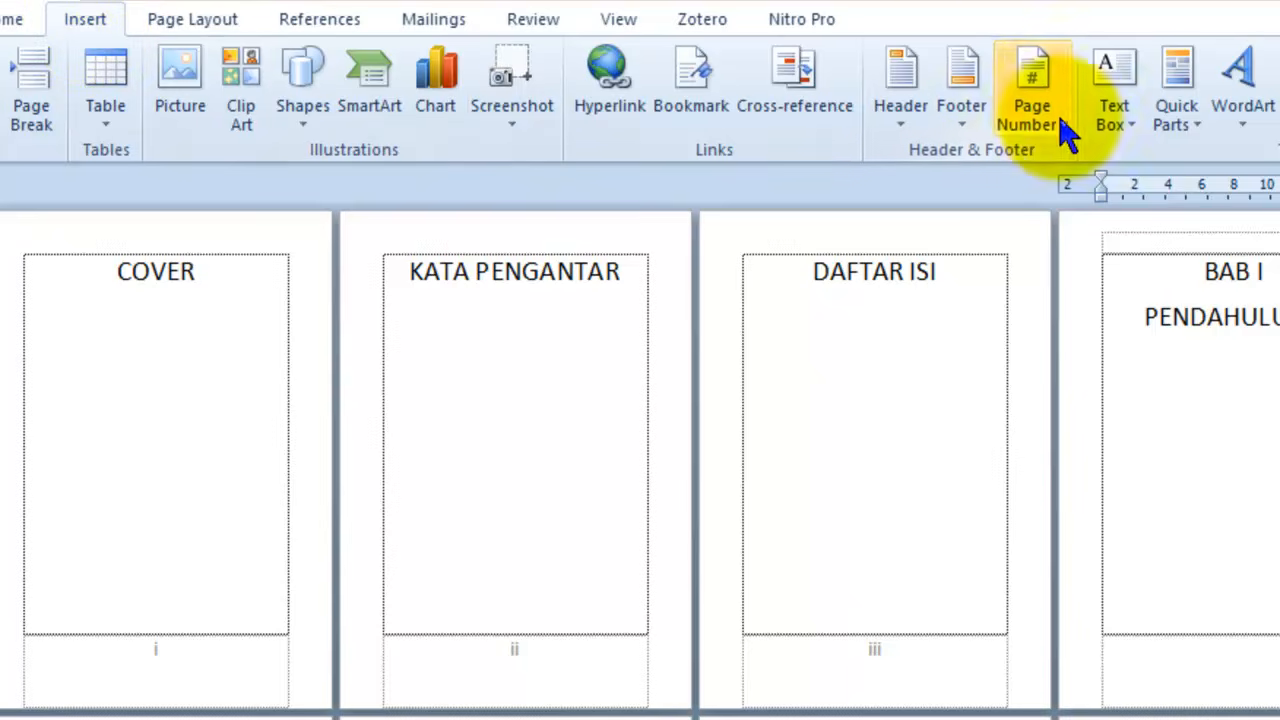
left_click(1059, 88)
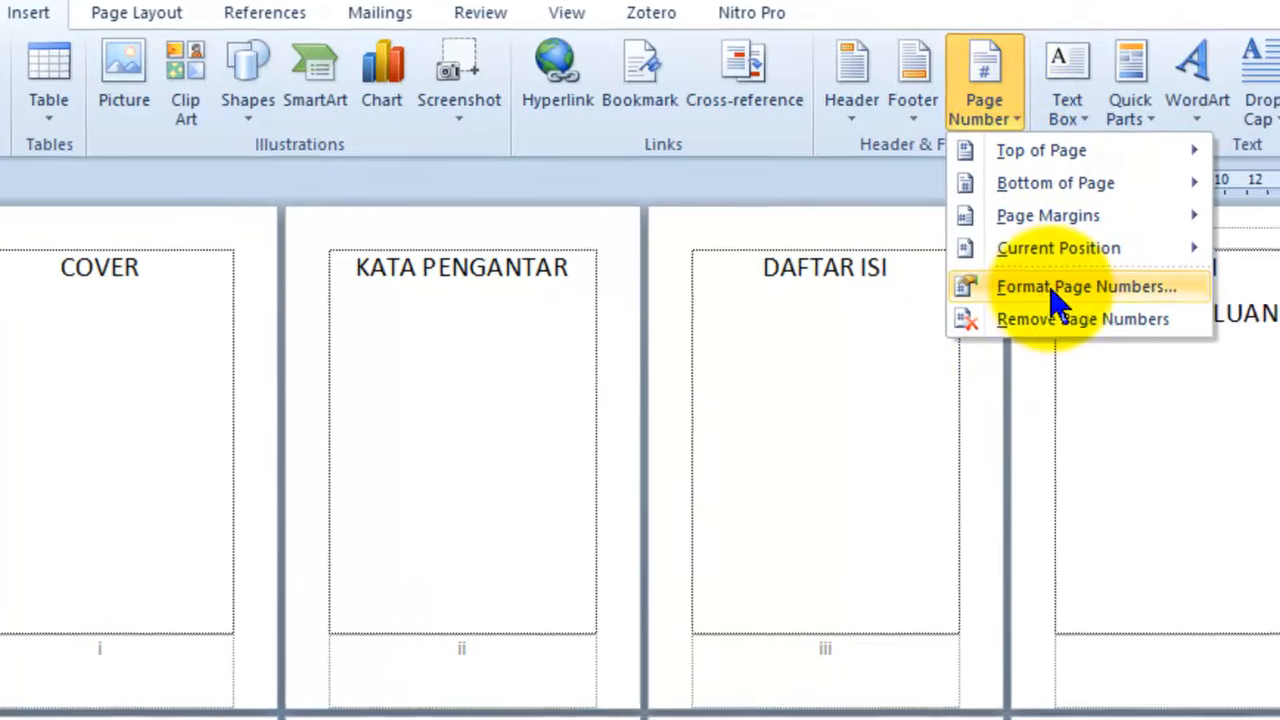
left_click(1062, 296)
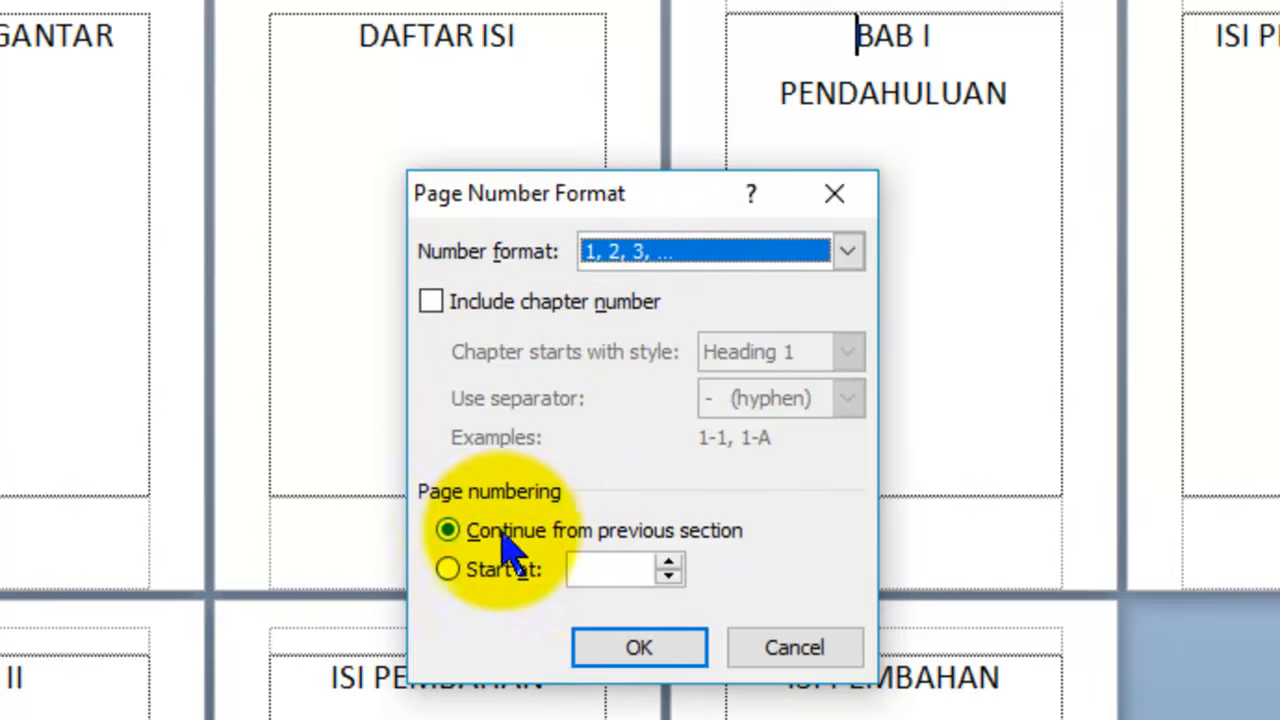
left_click(448, 570)
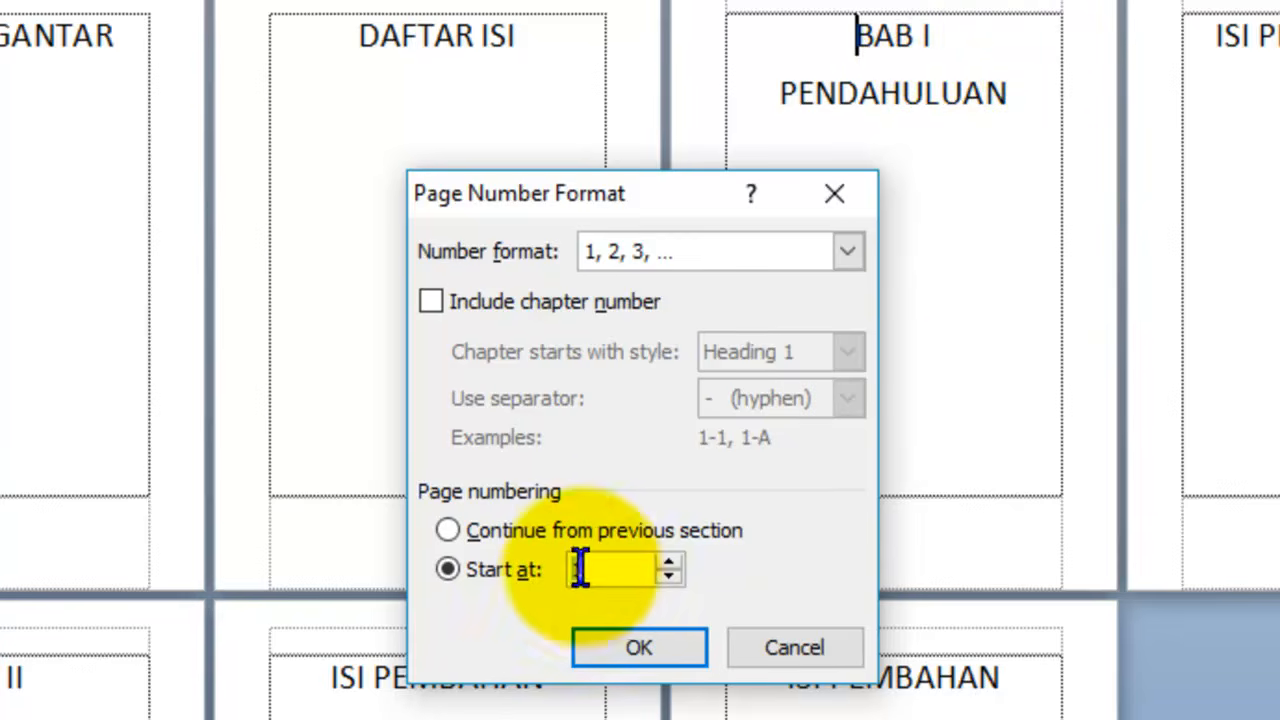
left_click(630, 645)
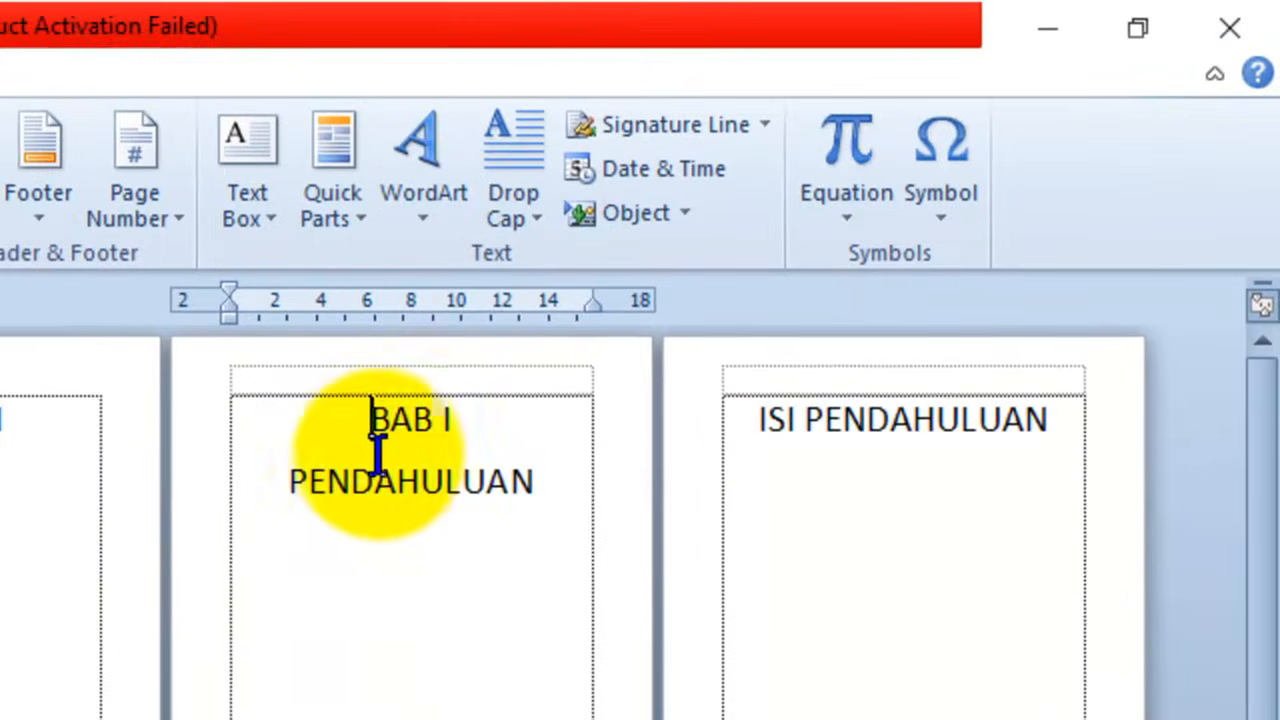
Step: Insert page numbers at the top of the page in the Plain Number 3 style for the BAB I section
left_click(372, 425)
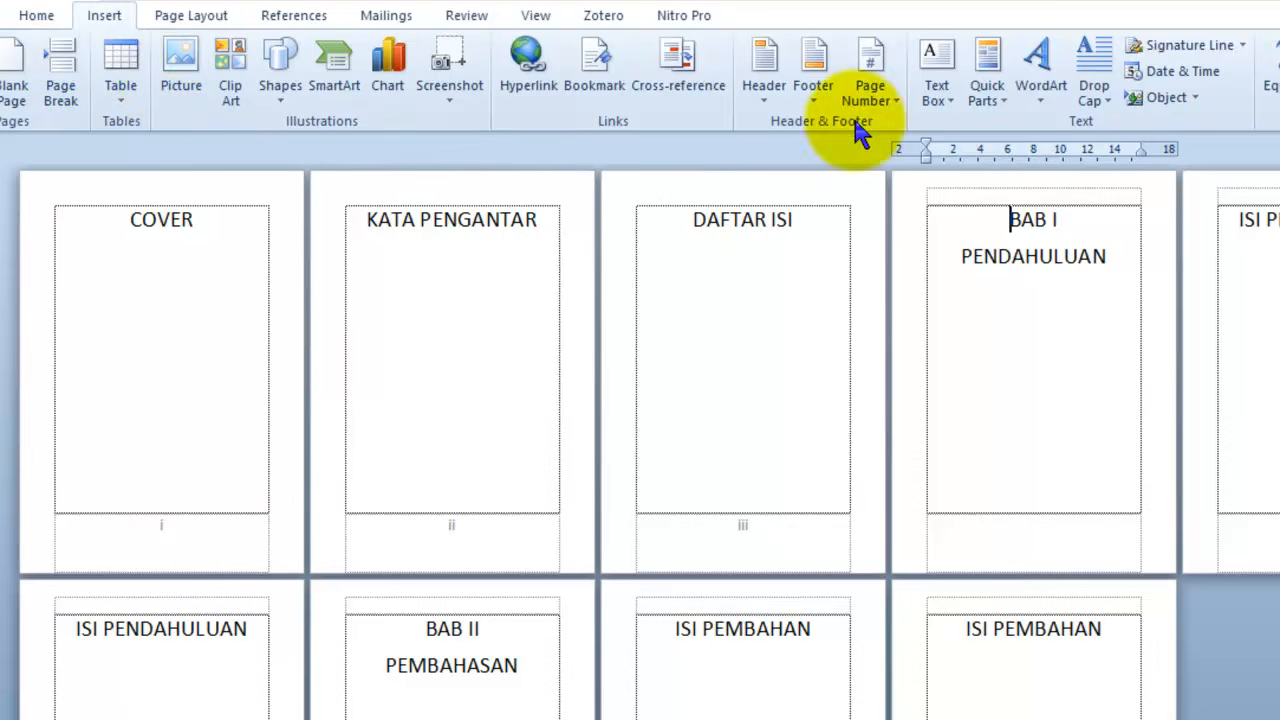
left_click(870, 100)
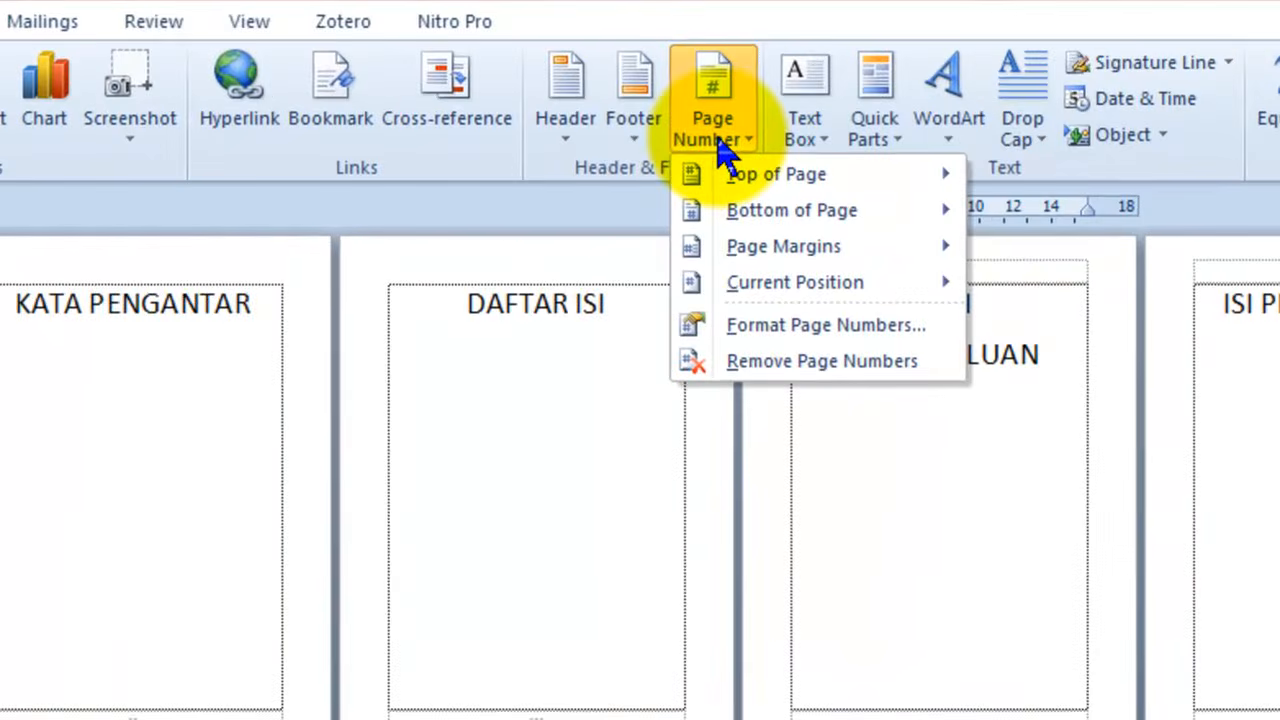
mouse_move(823, 178)
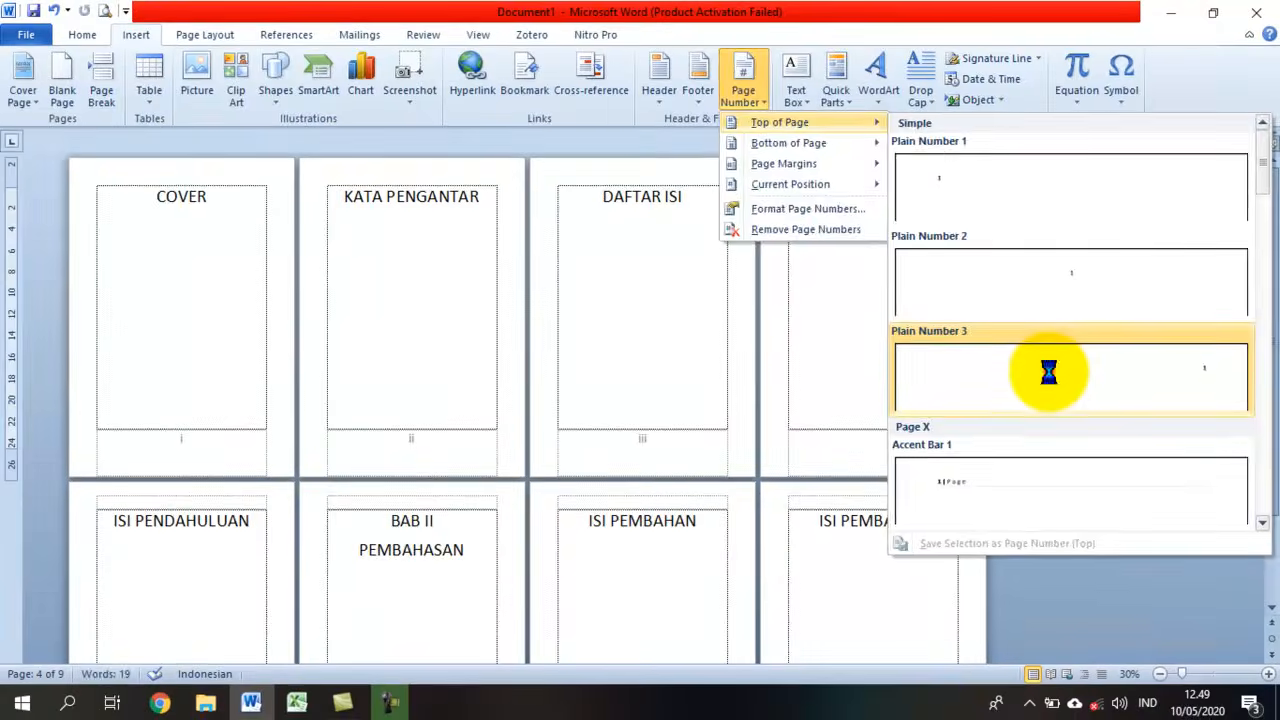
left_click(1048, 372)
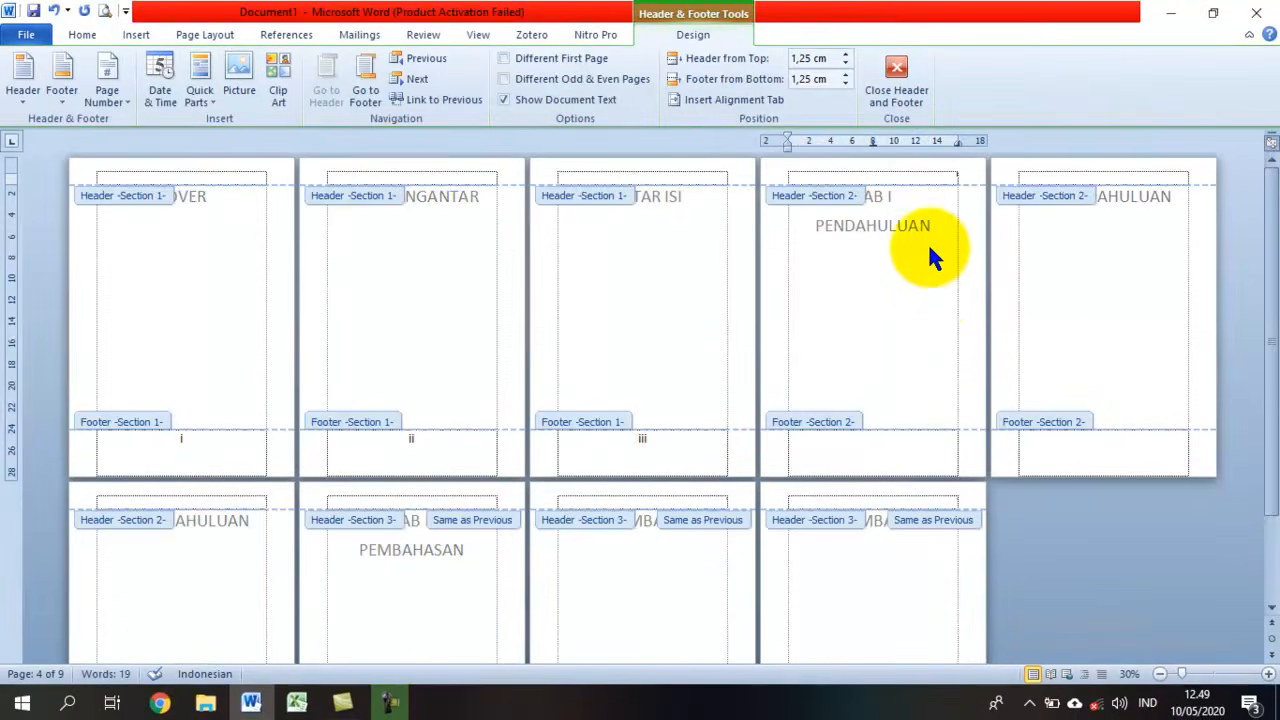
Step: Set the font size of the BAB I section's header page number to 36 and close header and footer editing
left_click(931, 309)
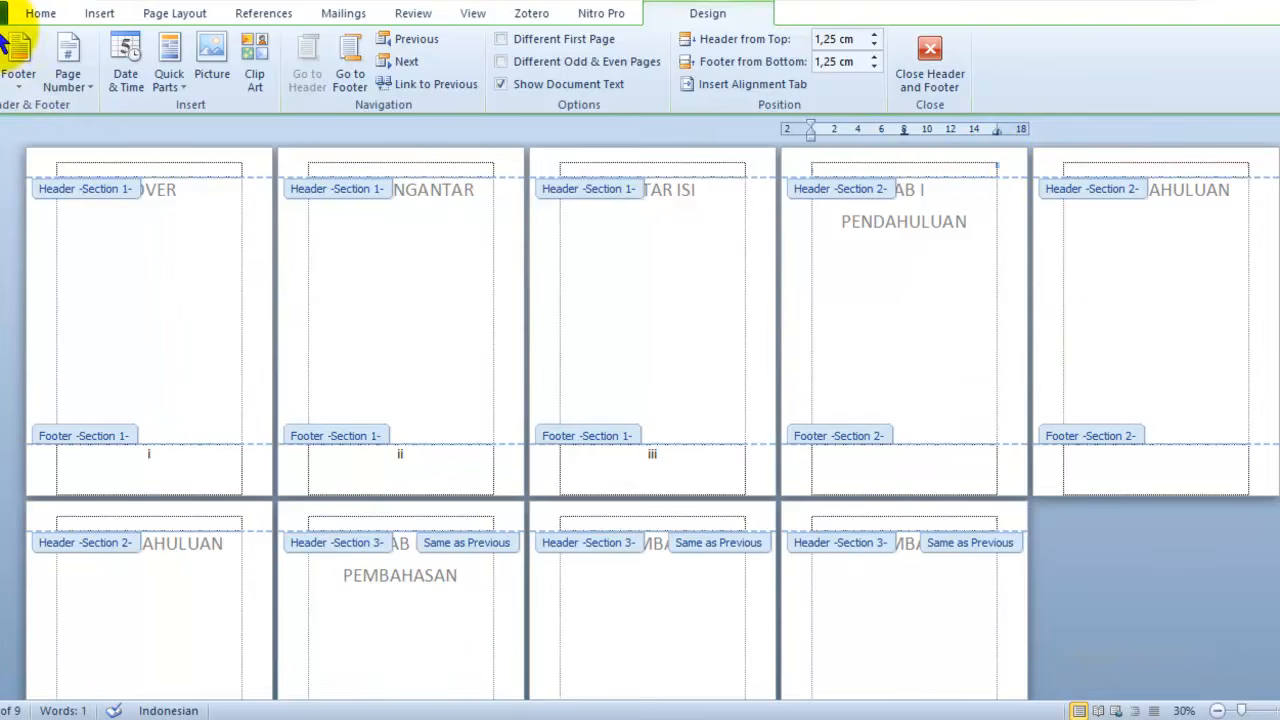
left_click(40, 13)
left_click(246, 47)
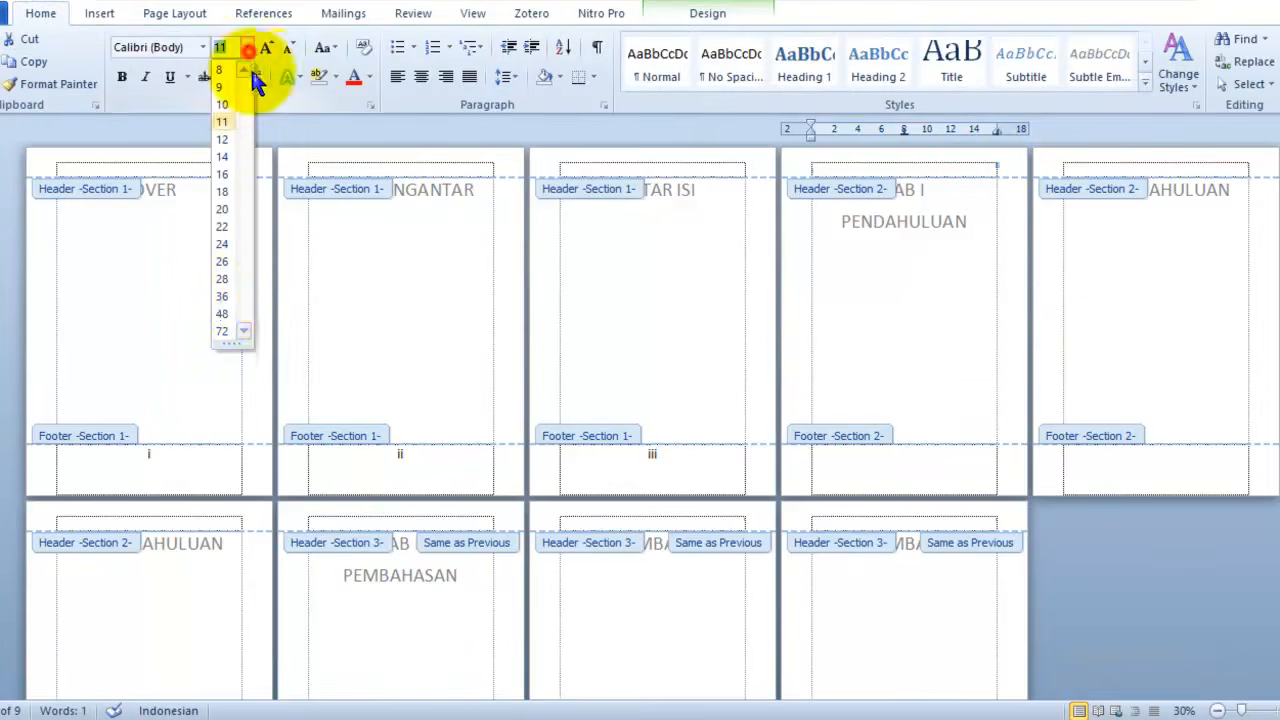
left_click(221, 298)
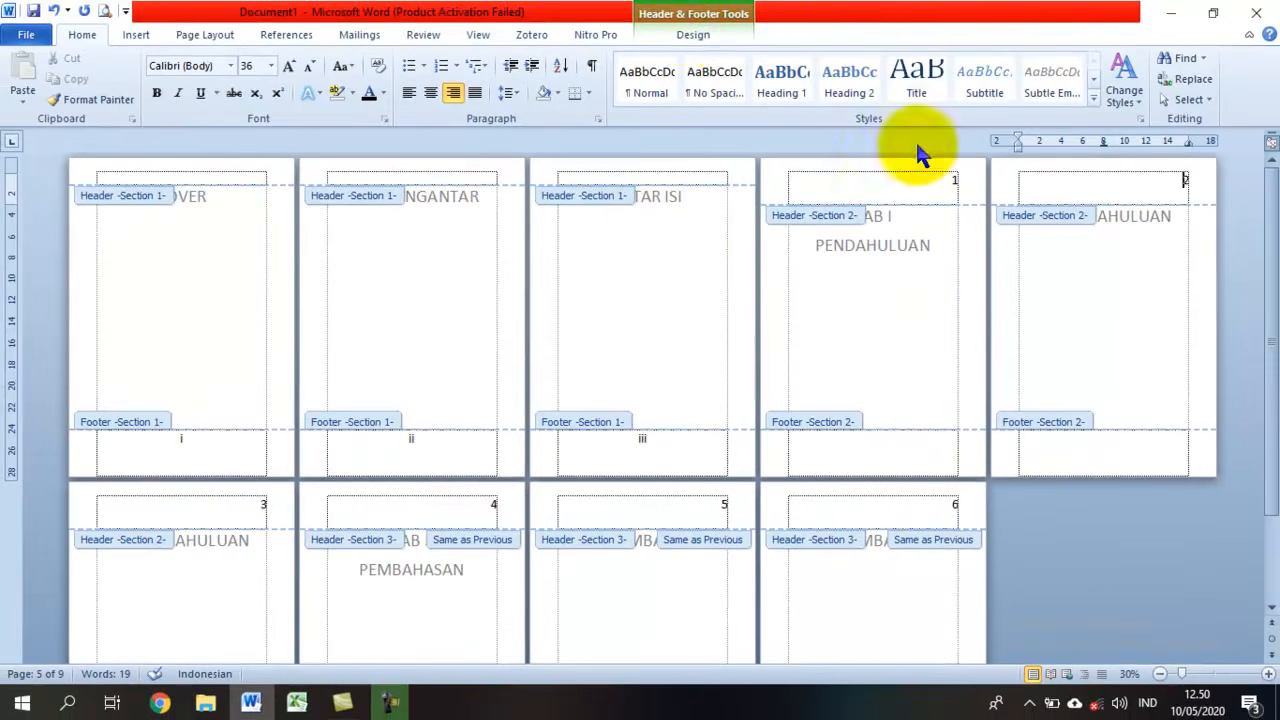
left_click(688, 34)
left_click(910, 78)
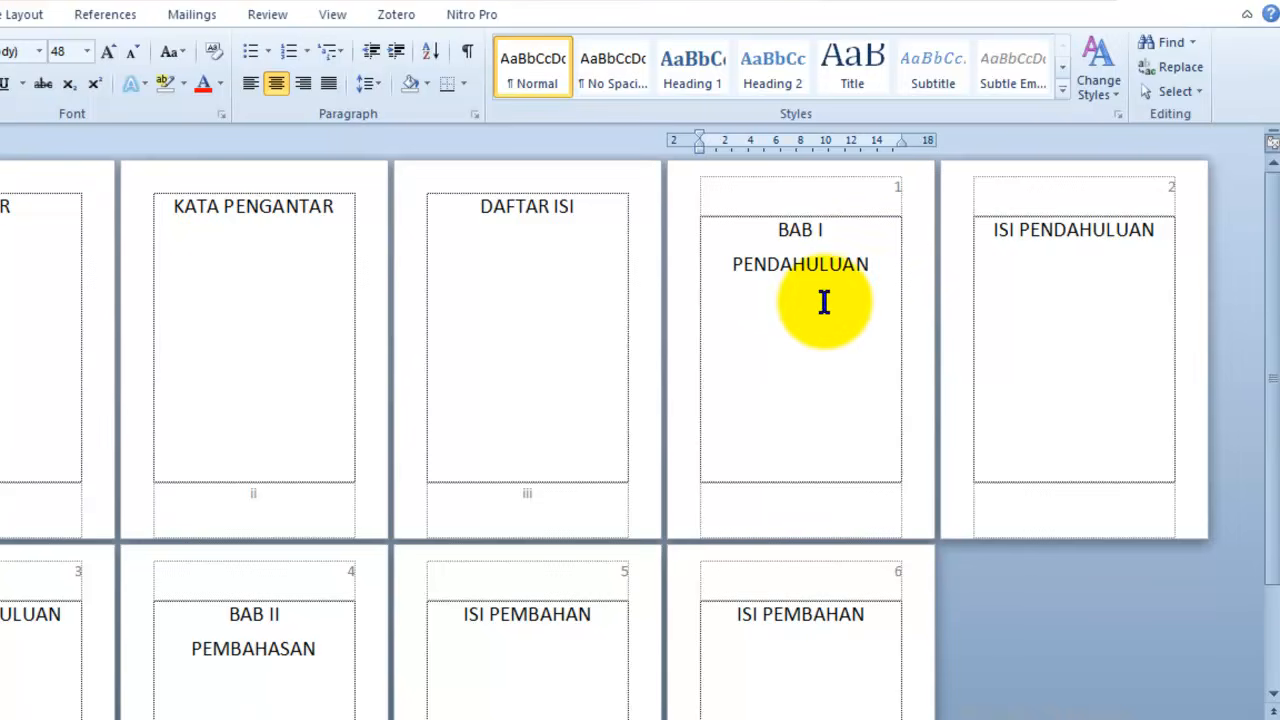
Step: Give the BAB I section a different first page and unlink its first-page header from the previous section
double_click(888, 190)
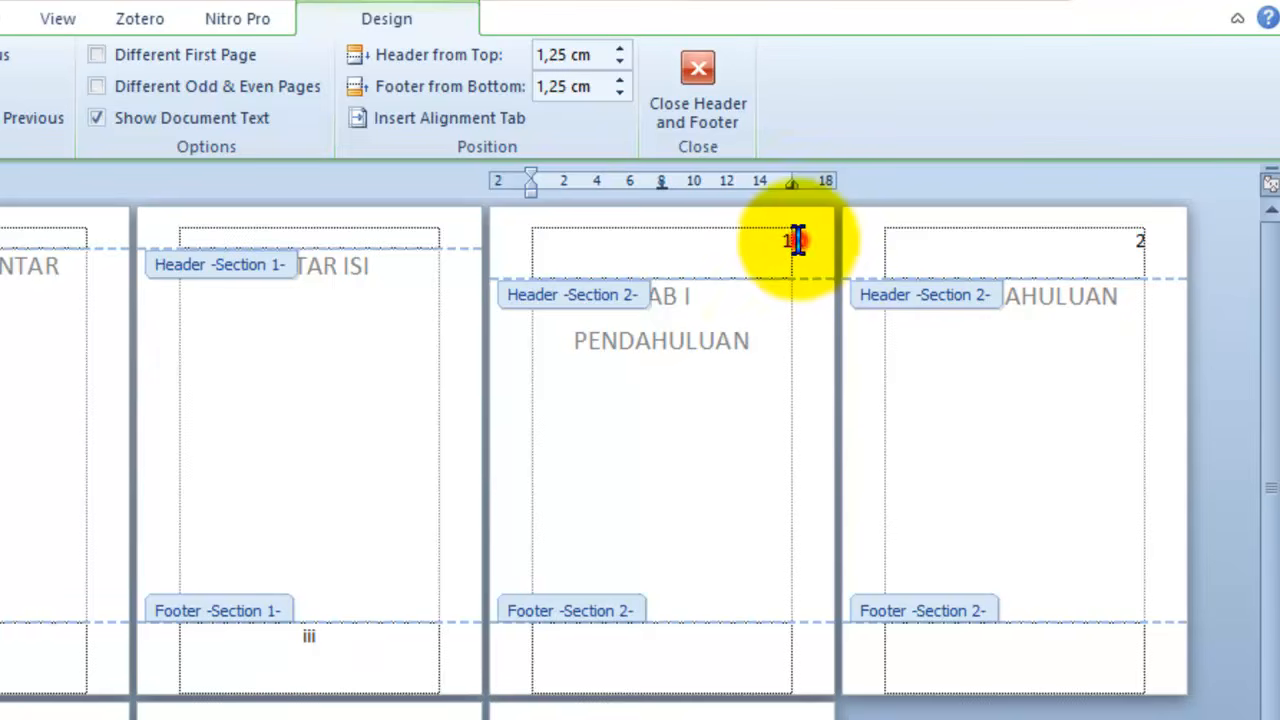
double_click(795, 240)
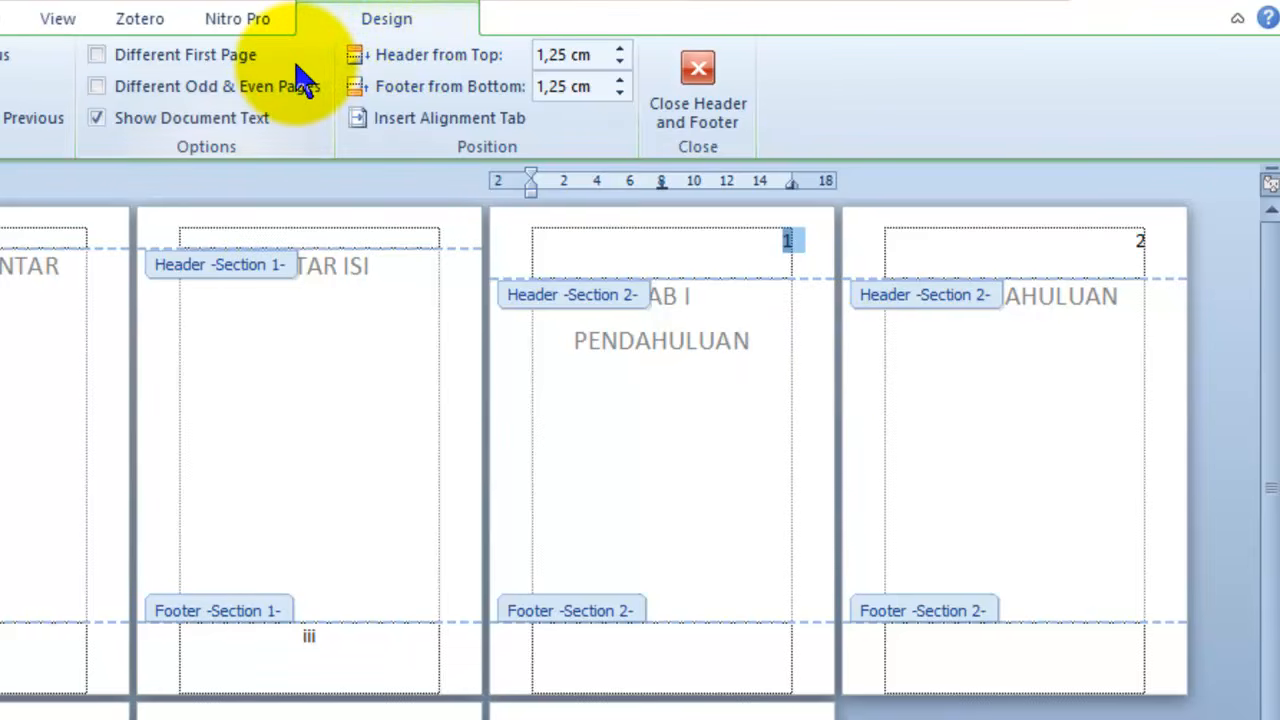
left_click(100, 56)
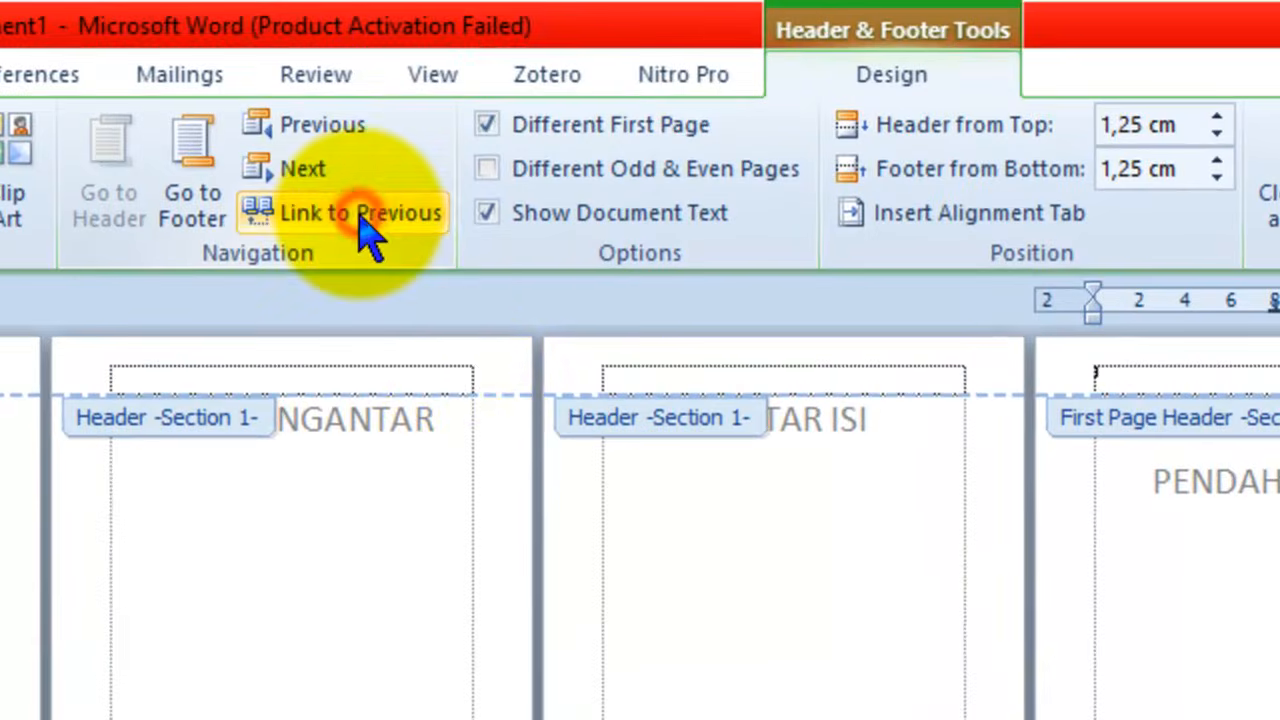
left_click(362, 215)
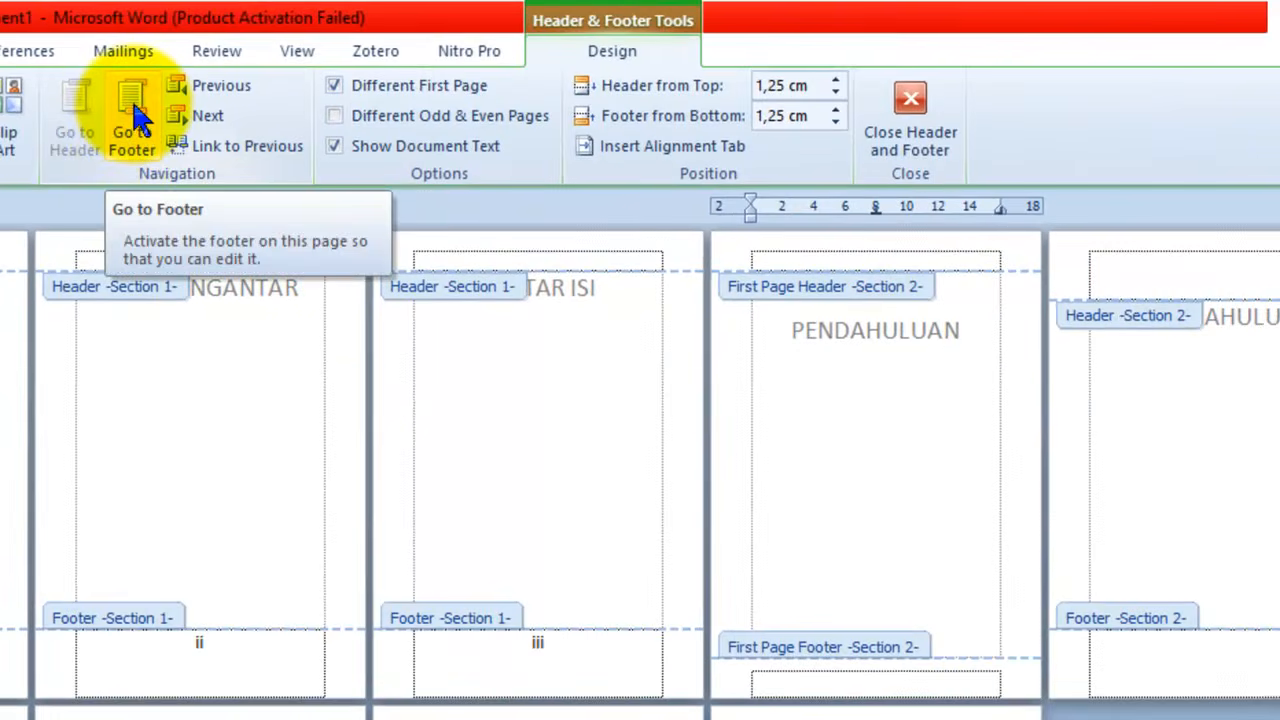
Step: Add a centred page number to the first-page footer of the BAB I section
left_click(134, 112)
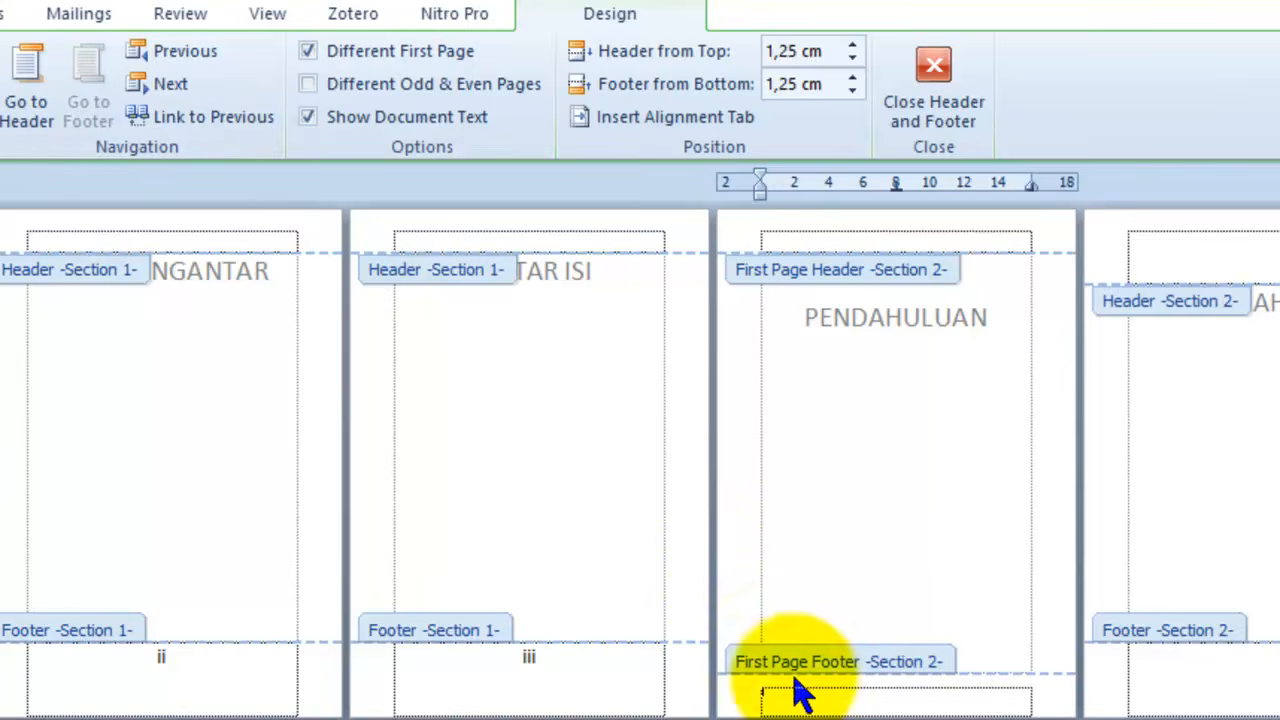
scroll(640, 460, "up", 1)
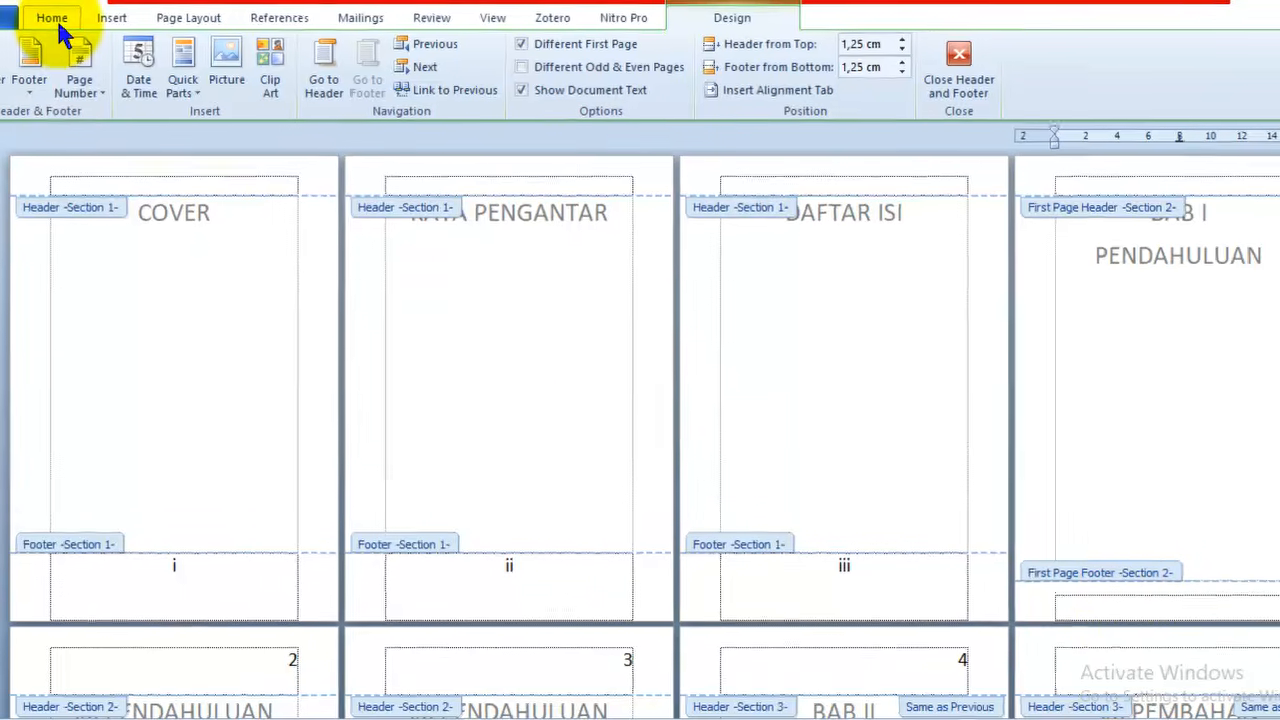
left_click(52, 17)
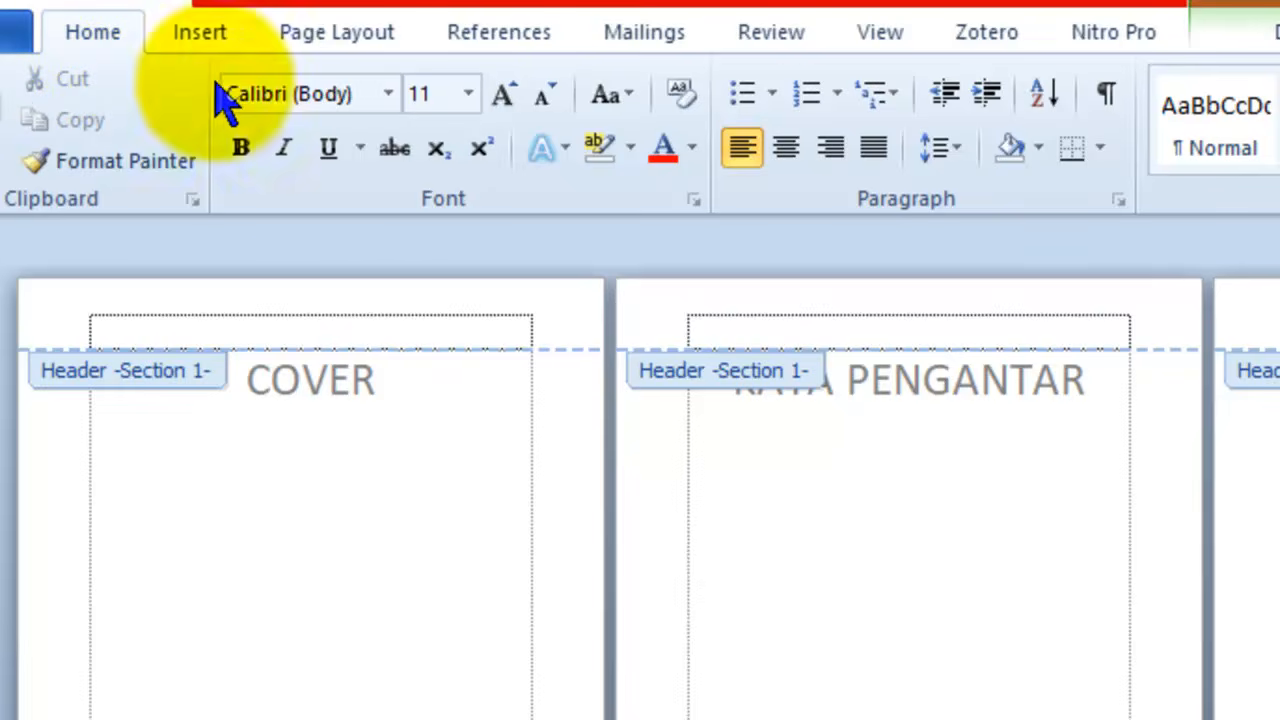
left_click(788, 158)
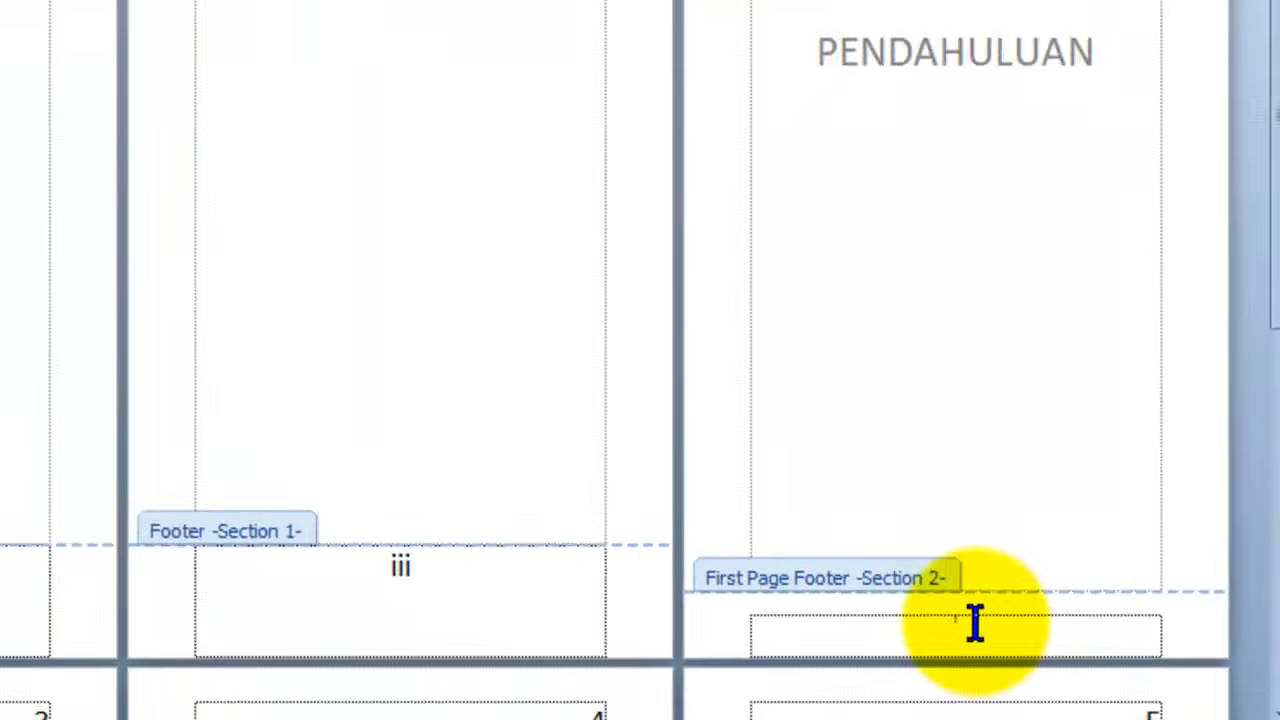
Step: Set the font size of the page number in BAB I's first-page footer to 48 and close header and footer editing
double_click(1055, 695)
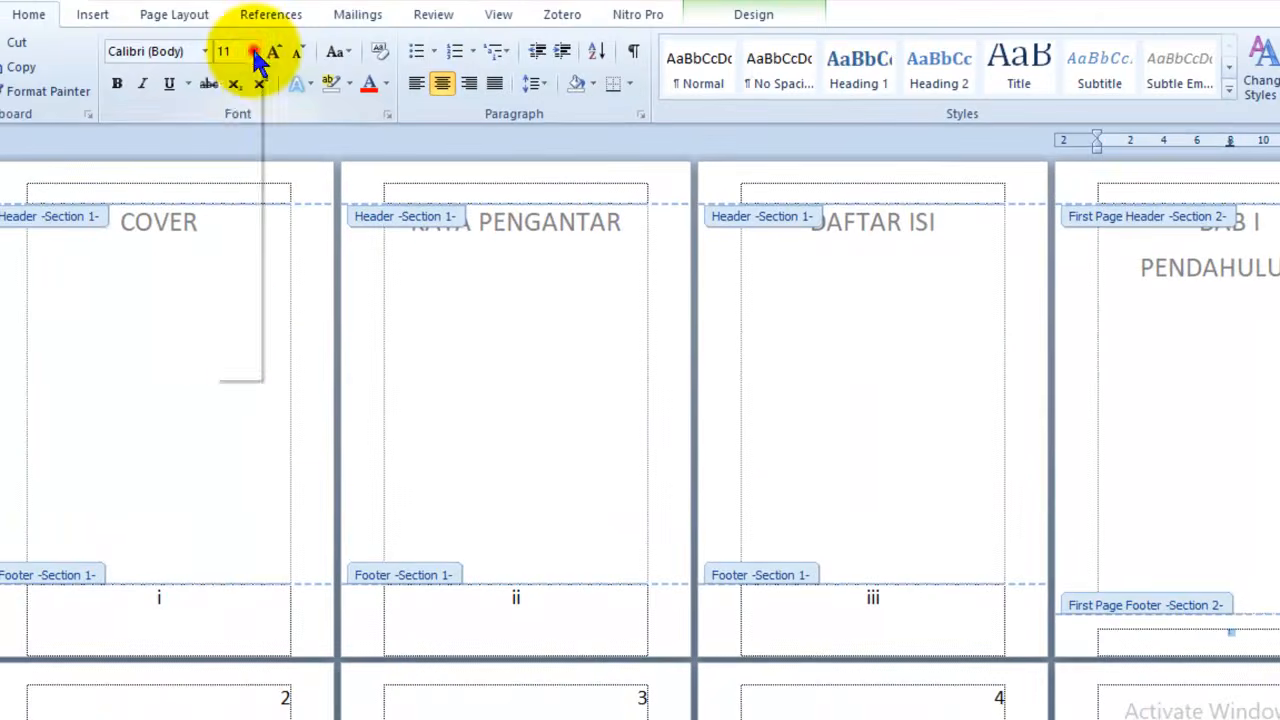
left_click(252, 51)
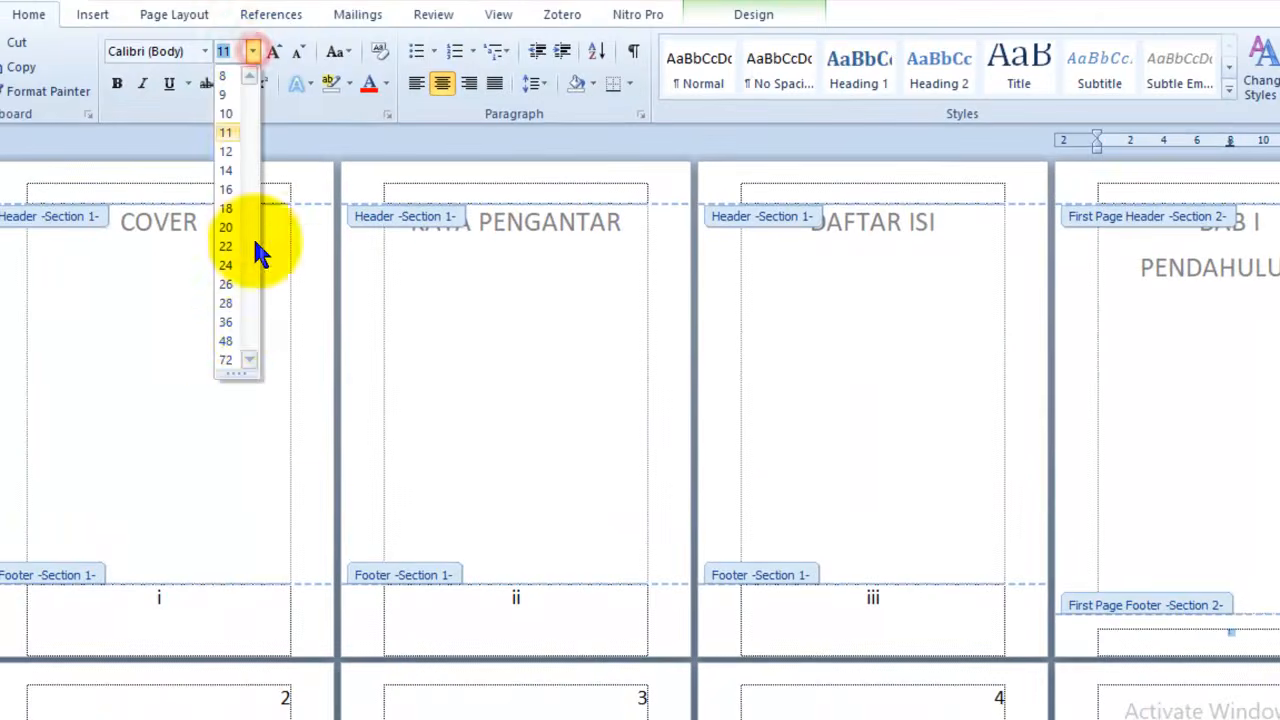
left_click(226, 339)
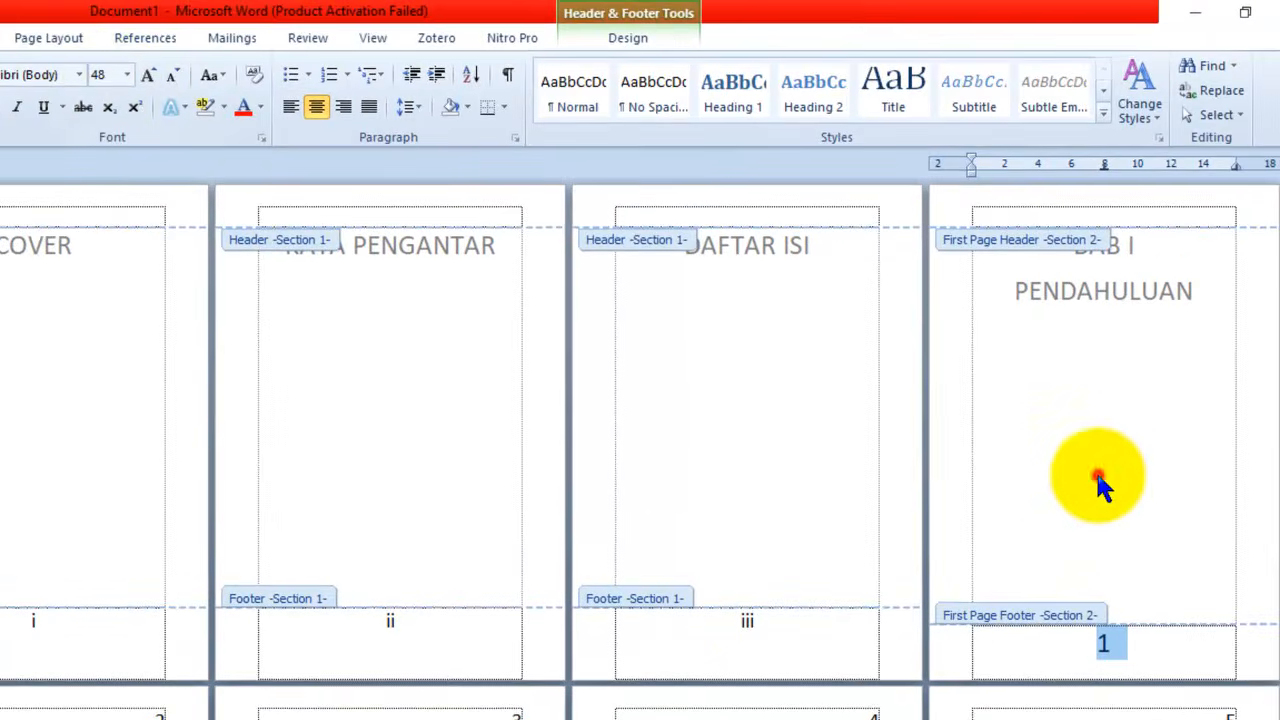
double_click(1106, 478)
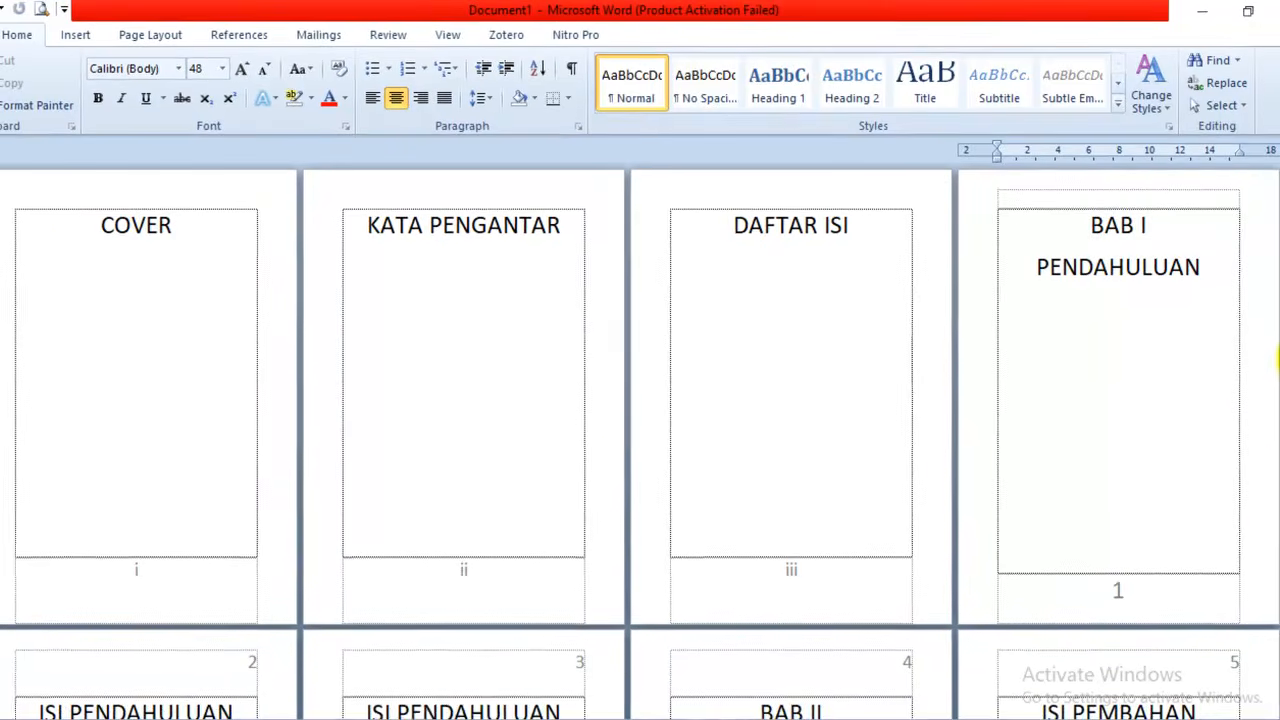
Step: Give the BAB II section a different first page and unlink its first-page header from the previous section
left_click_drag(1279, 388, 1279, 395)
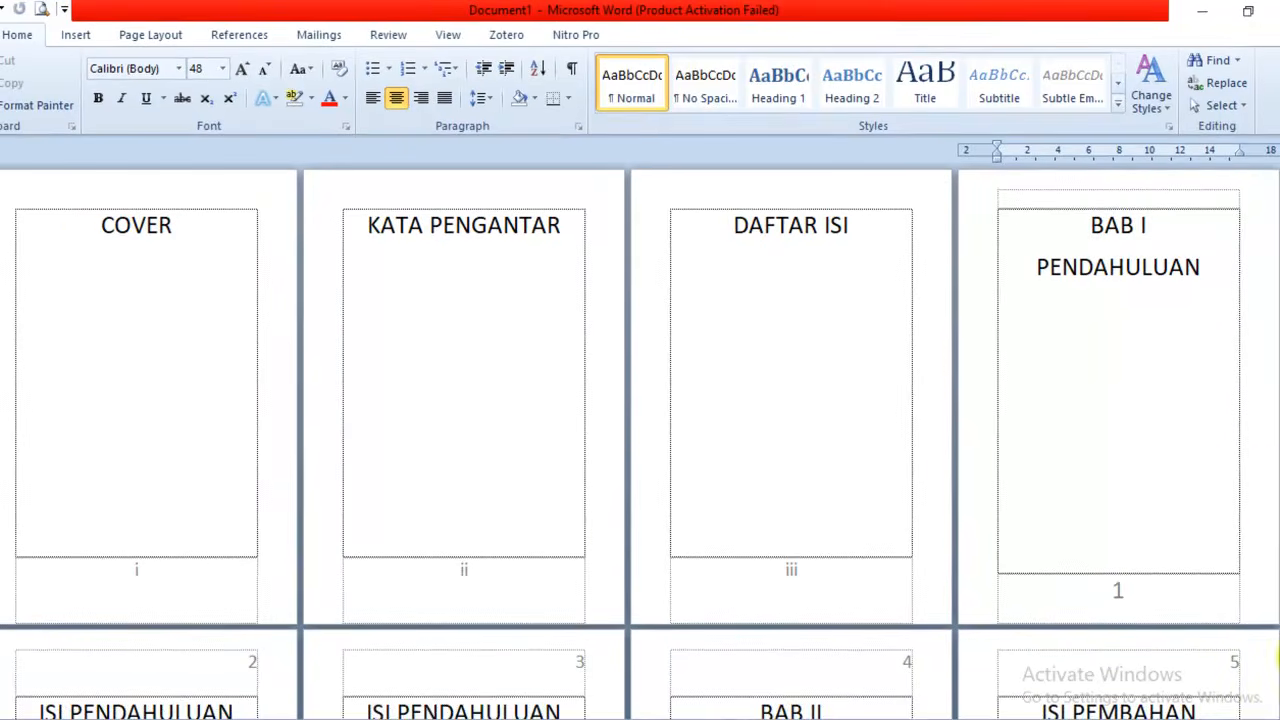
left_click(1278, 657)
left_click(1278, 657)
left_click(1278, 657)
left_click(1278, 657)
left_click(1277, 657)
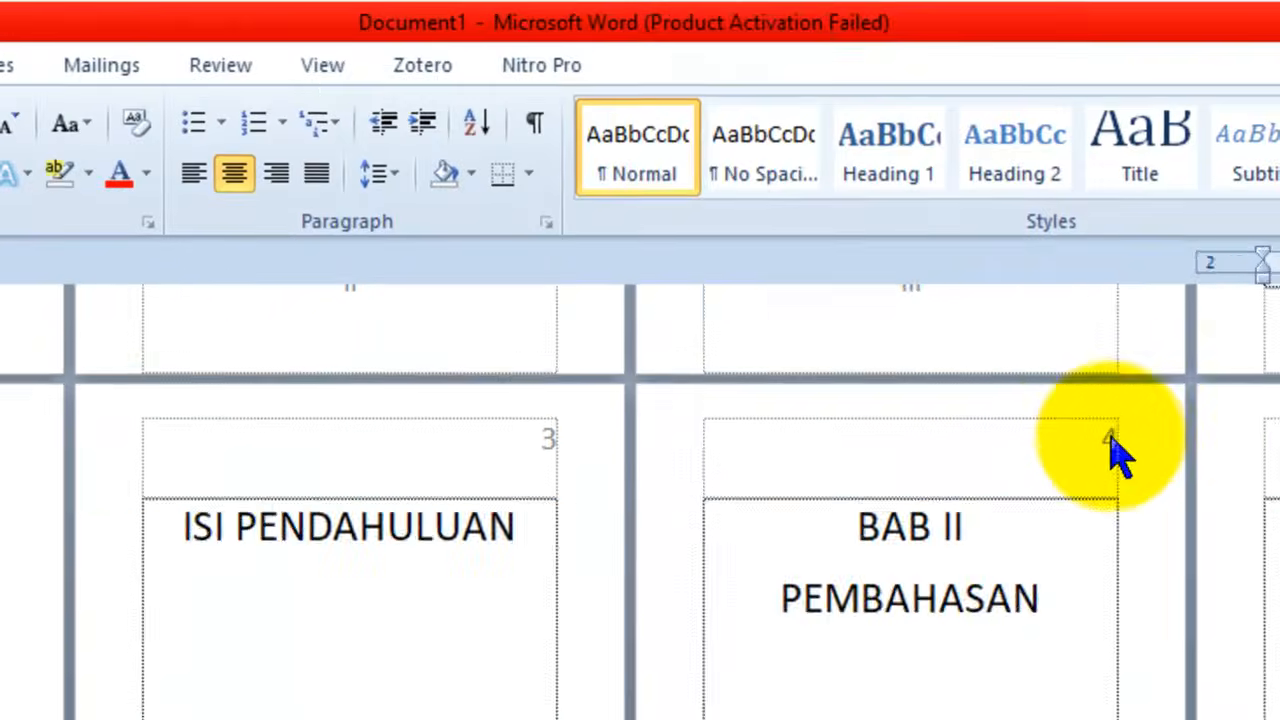
double_click(986, 328)
left_click(1001, 324)
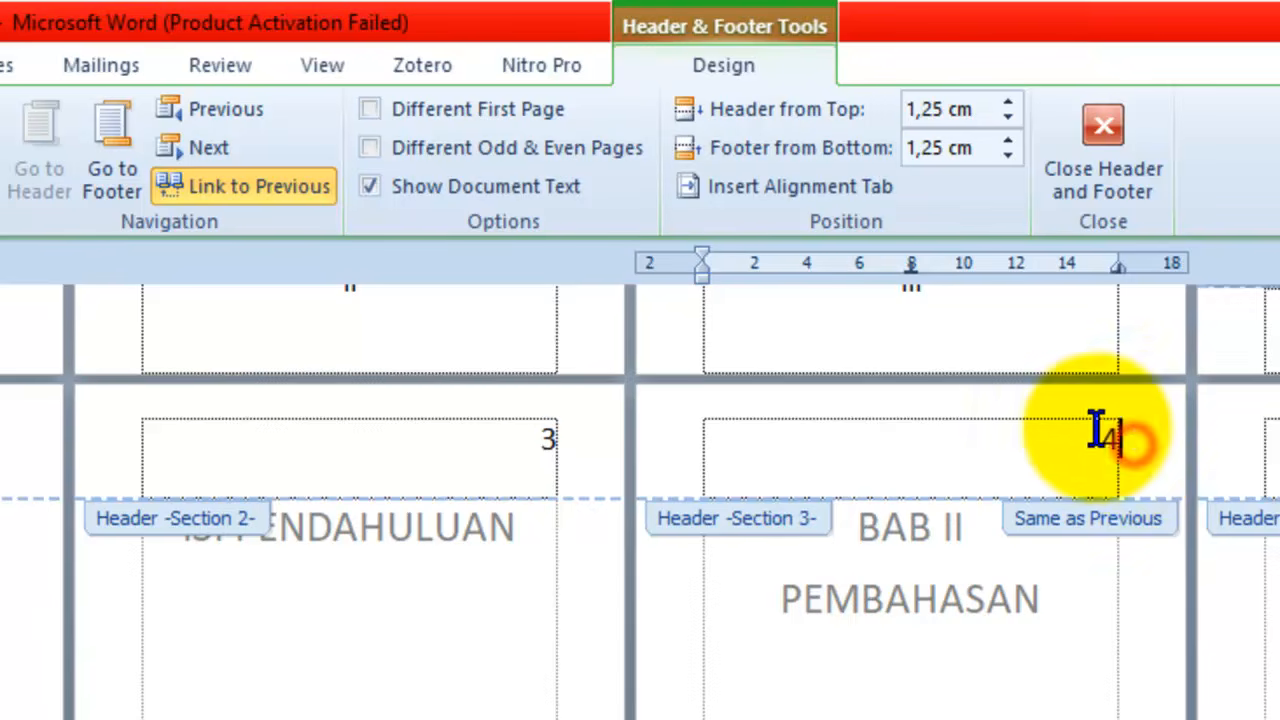
left_click_drag(1090, 432, 1120, 432)
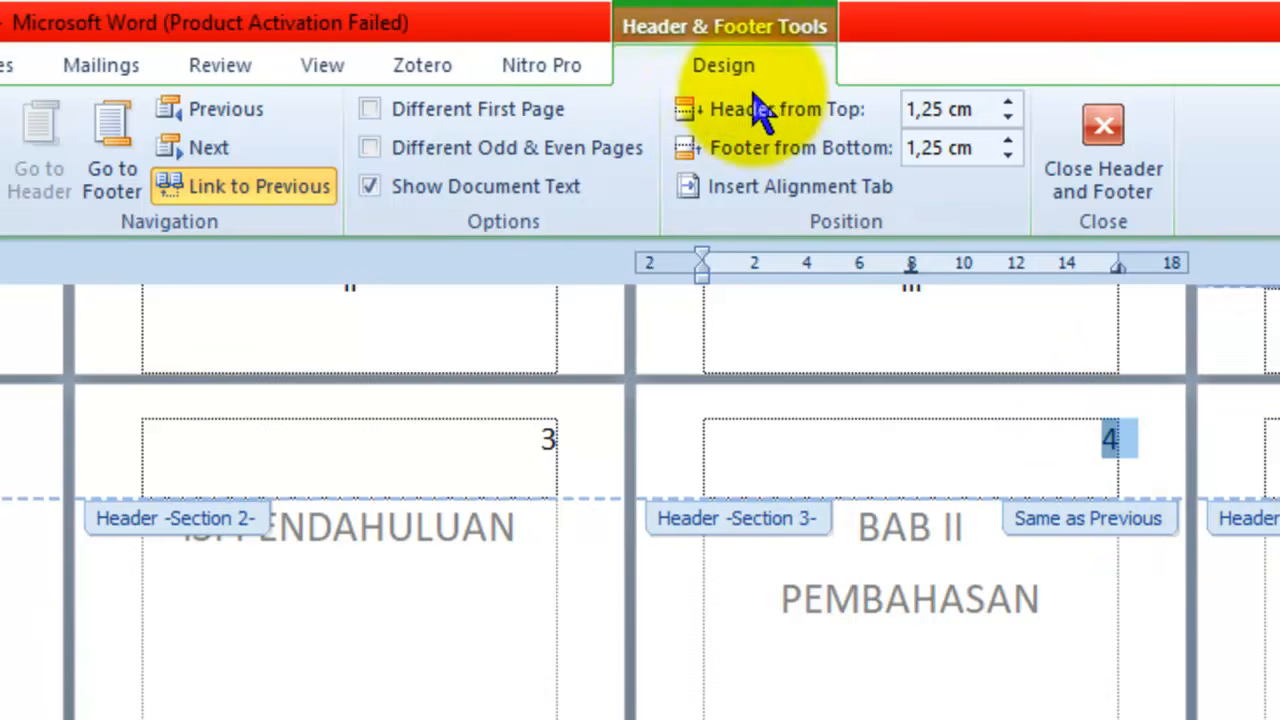
left_click(370, 110)
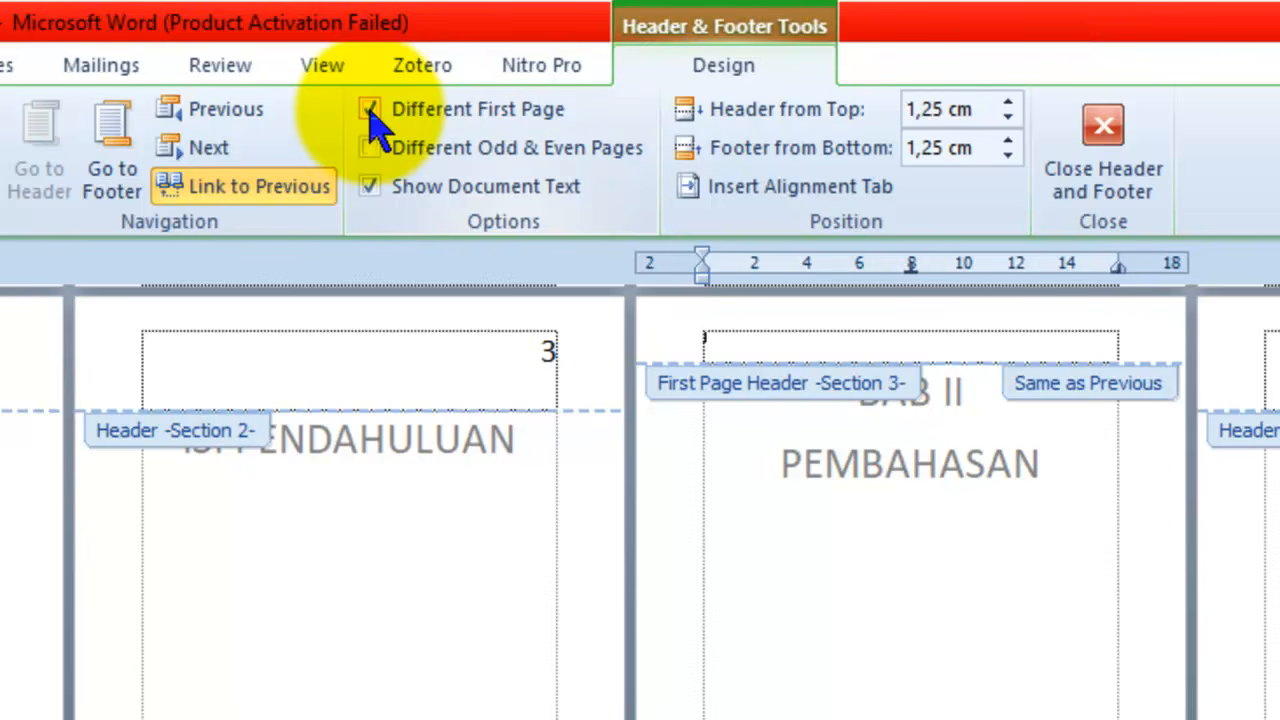
left_click(258, 195)
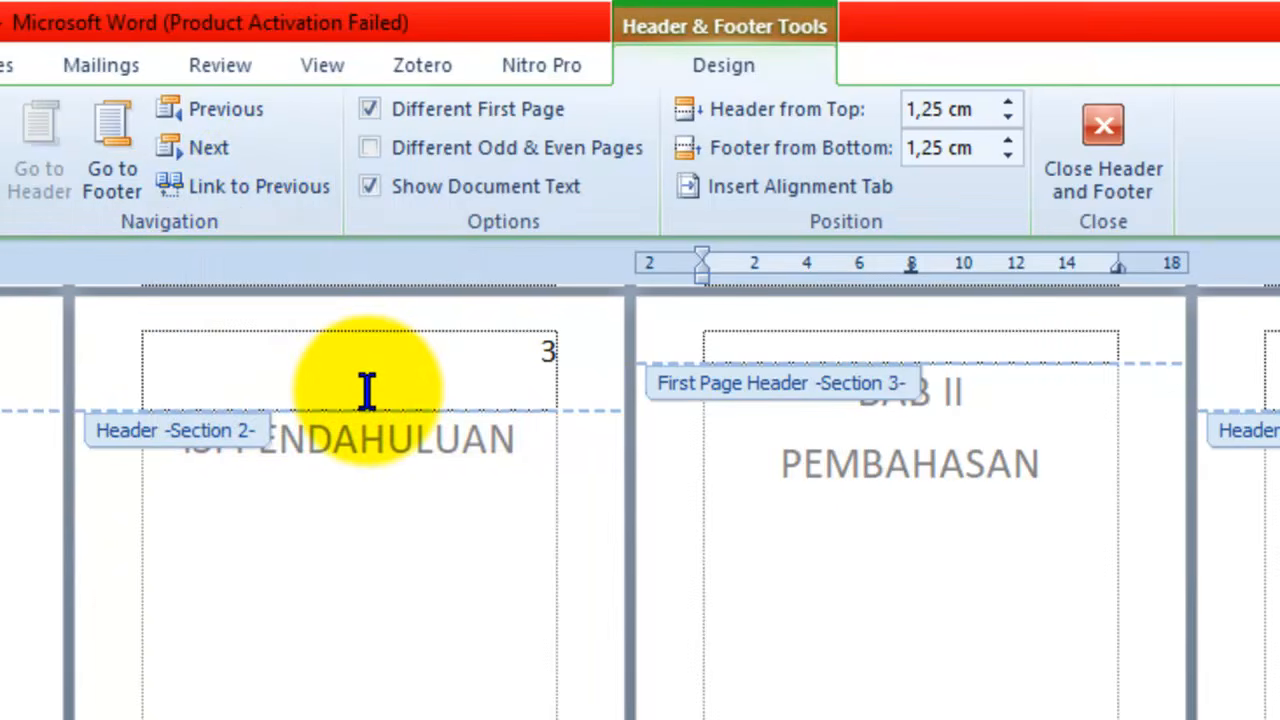
Step: Unlink the BAB II section's first-page footer from the previous section and close header and footer editing
left_click(113, 175)
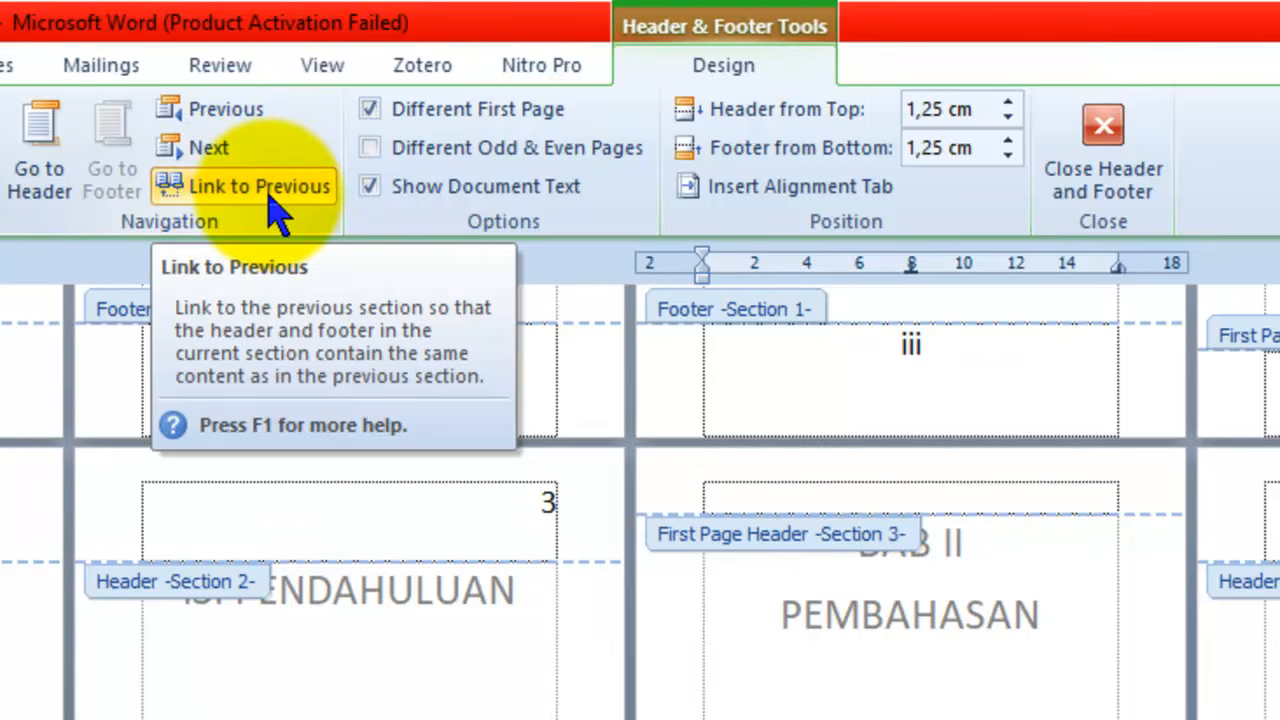
left_click(270, 196)
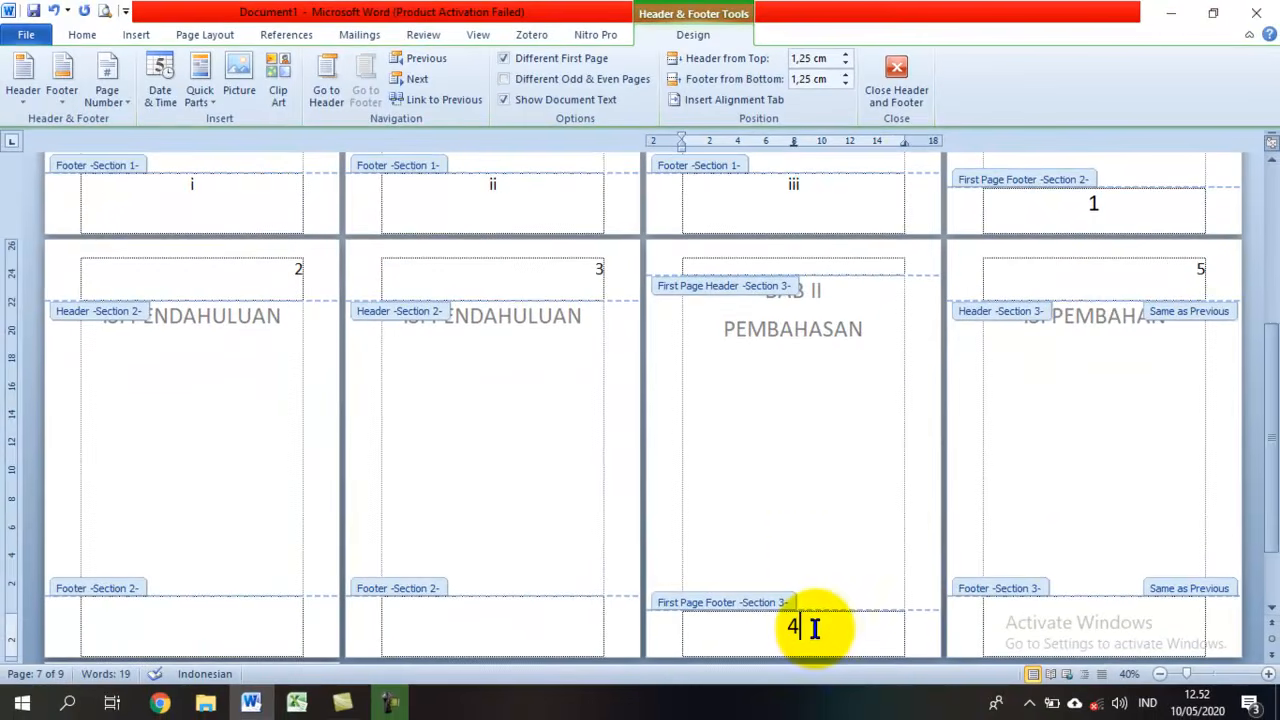
double_click(829, 427)
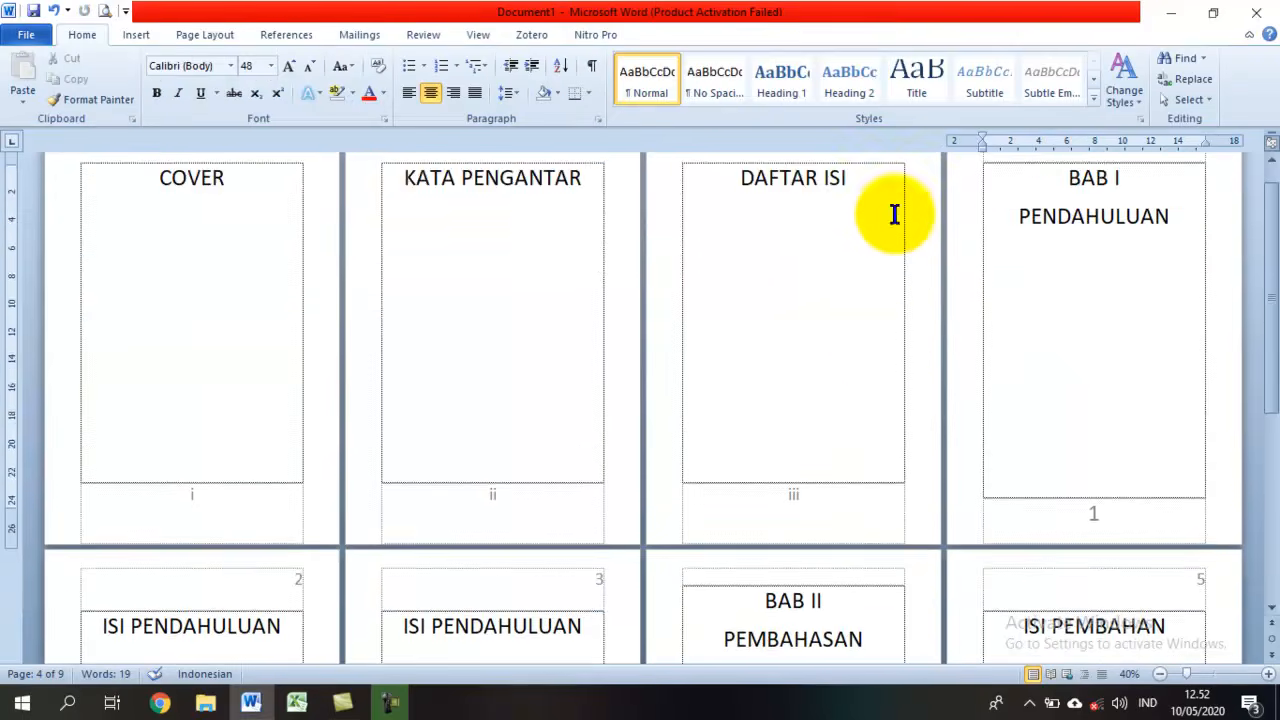
scroll(880, 335, "down", 1)
left_click(1159, 675)
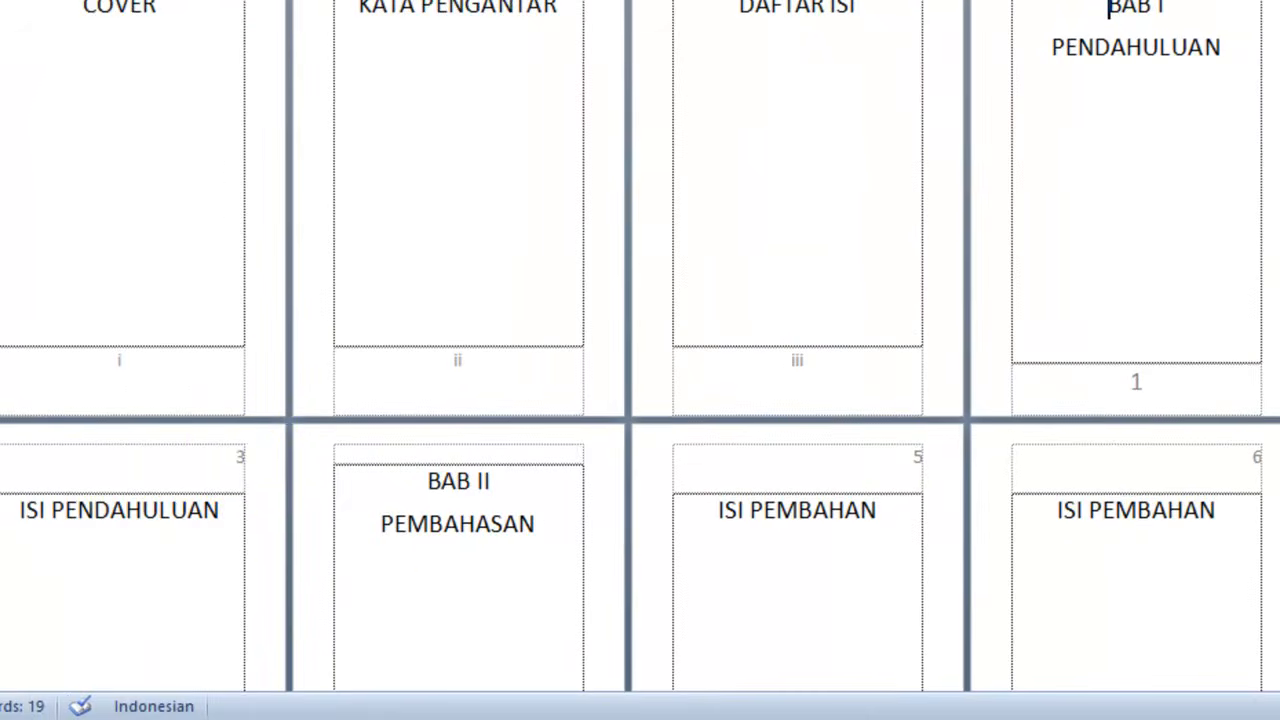
scroll(457, 640, "down", 3)
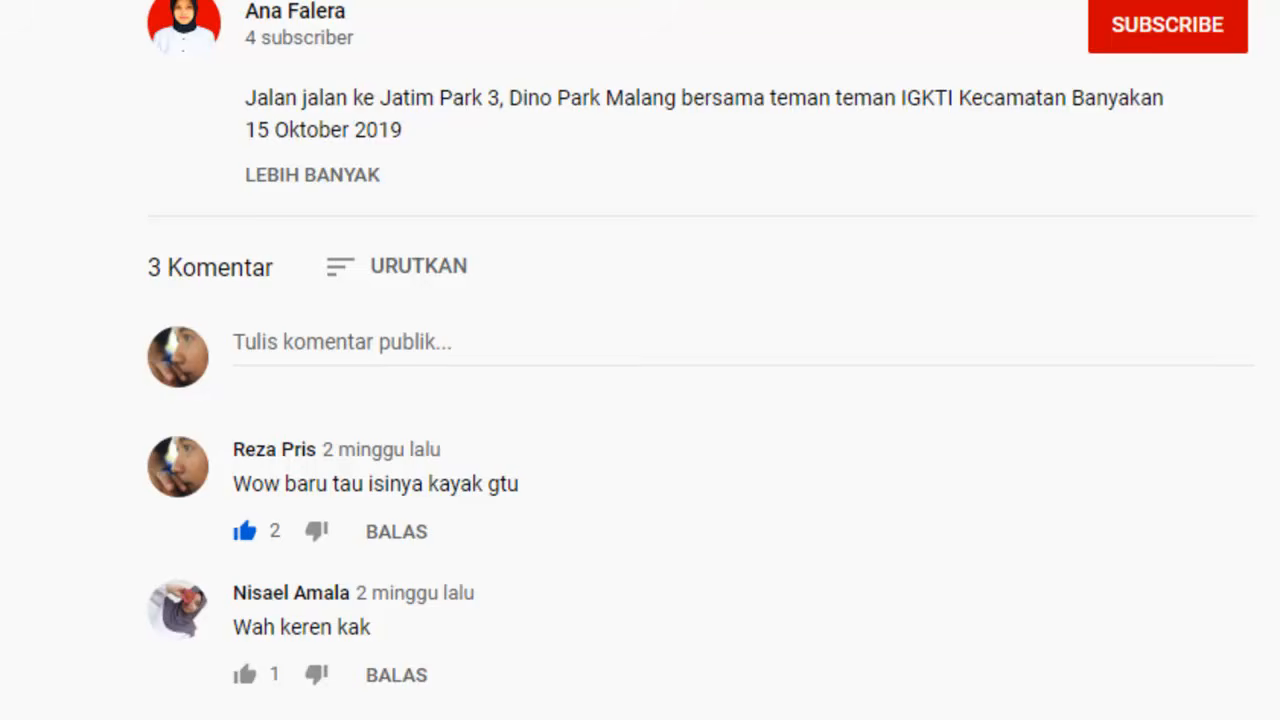
Step: Switch to YouTube, subscribe to the channel of the Jatim Park 3 - Dino Park Malang video and open its notification options
left_click(1126, 30)
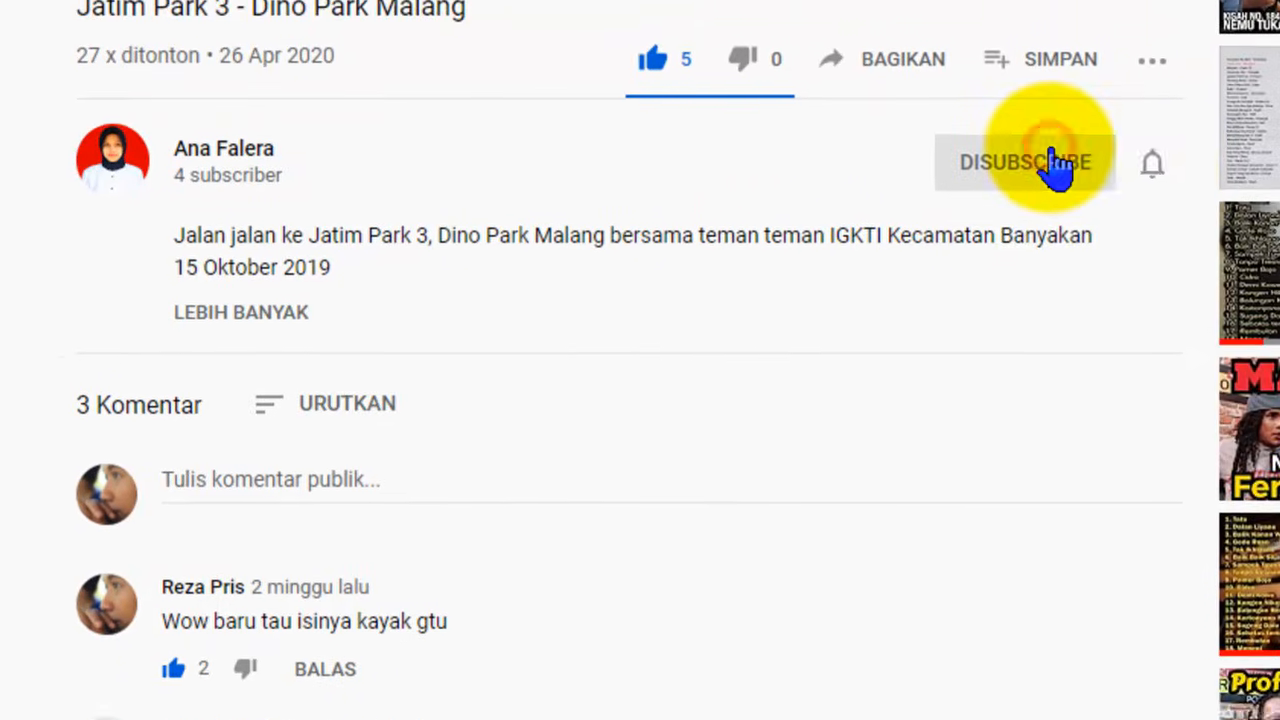
left_click(1098, 195)
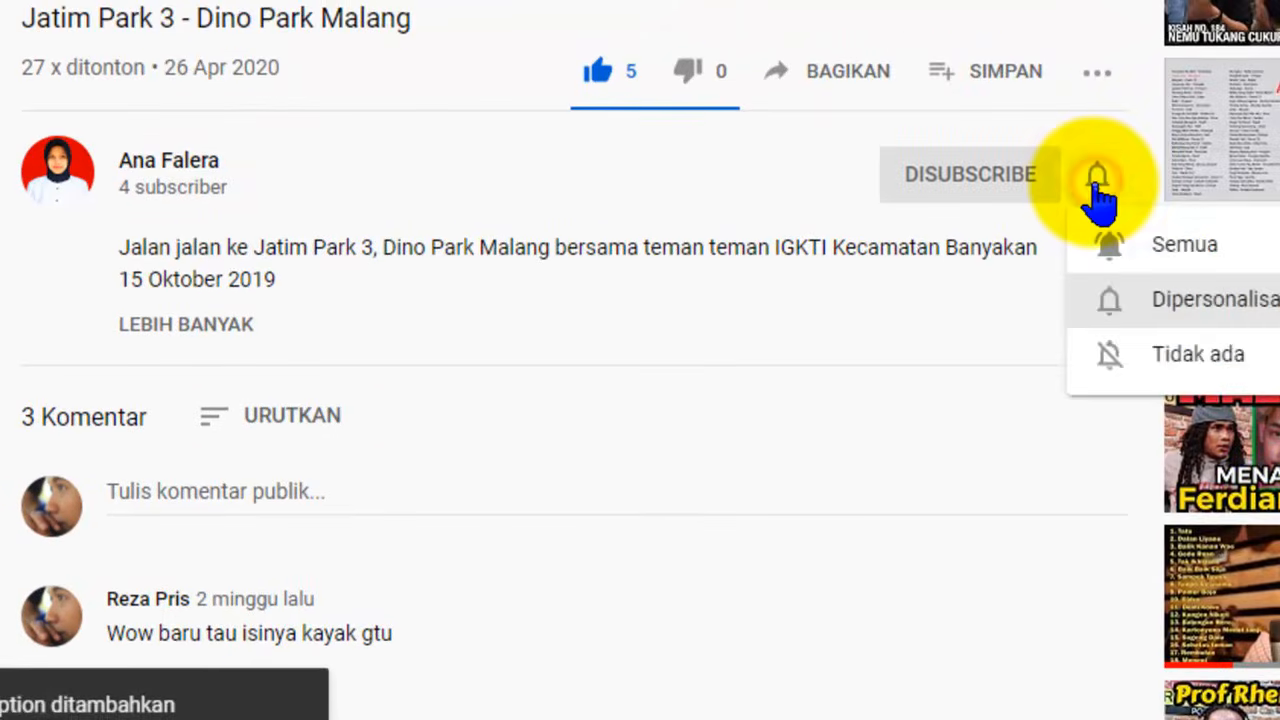